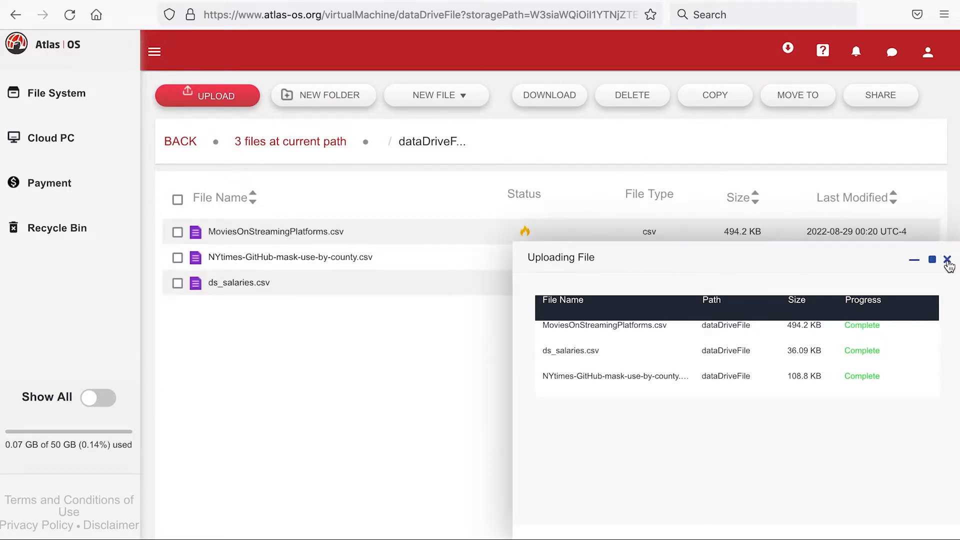
Step: Close the upload progress window, leave the data drive's files and go to the list of machine images
{"action": "left_click", "coordinate": [947, 260]}
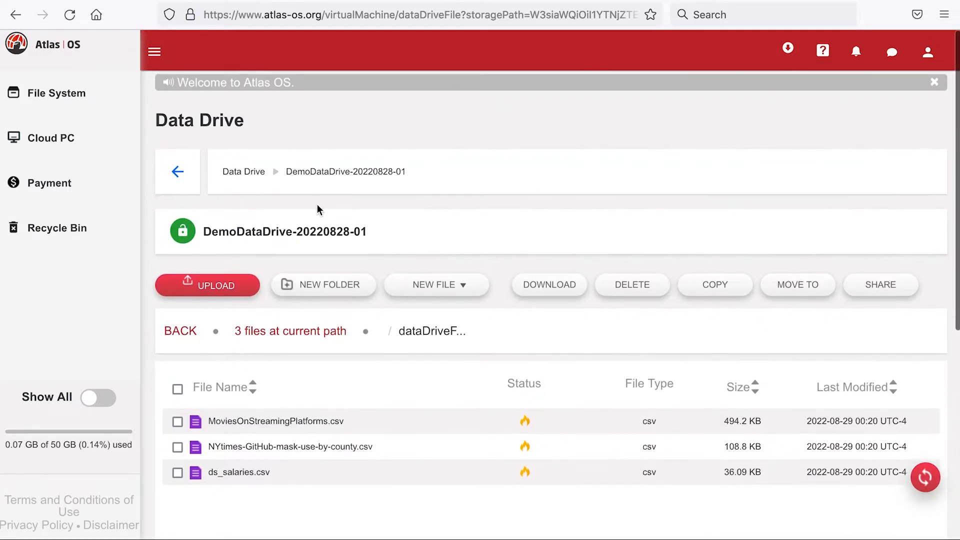
{"action": "left_click", "coordinate": [178, 173]}
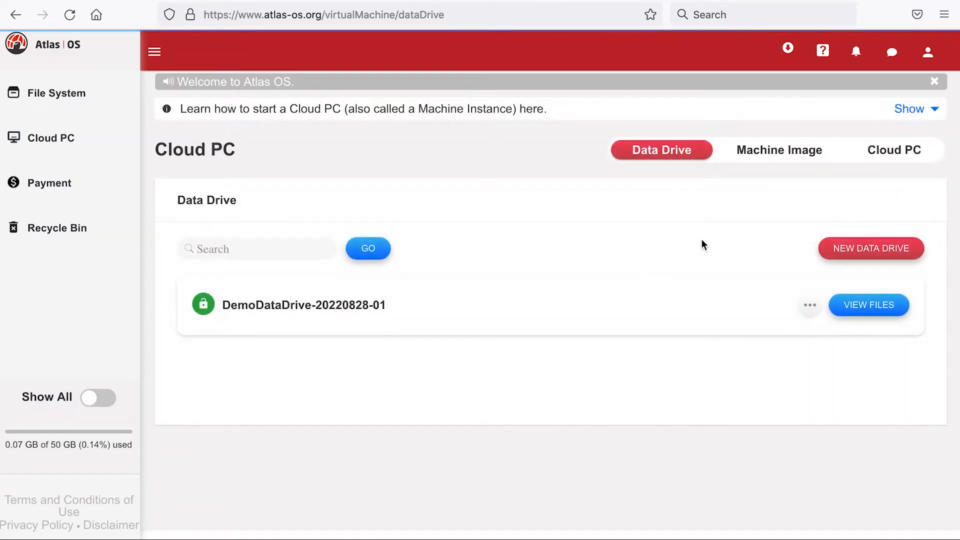
{"action": "left_click", "coordinate": [802, 150]}
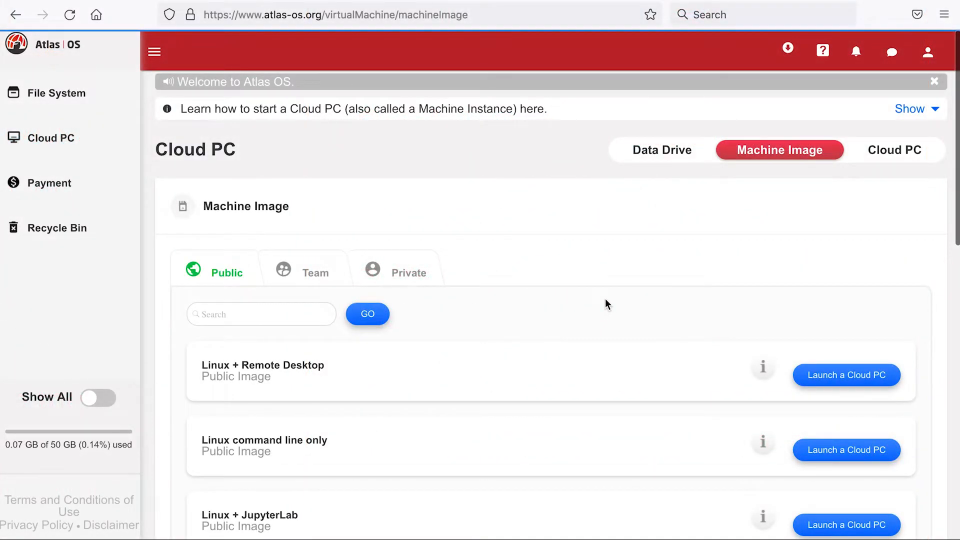
Step: Start a Cloud PC launch from the public Linux + JupyterLab machine image
{"action": "scroll", "coordinate": [605, 305], "scroll_direction": "down", "scroll_amount": 3}
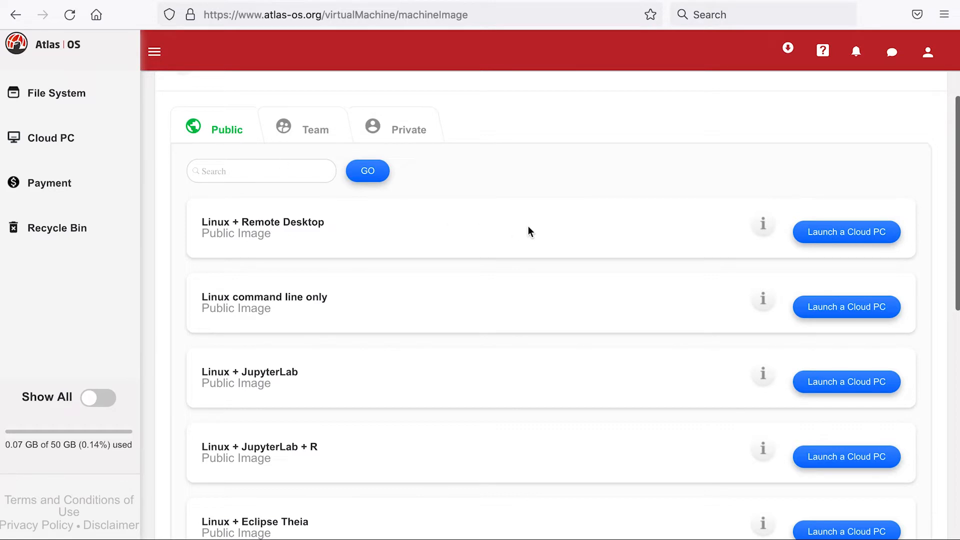
{"action": "scroll", "coordinate": [585, 215], "scroll_direction": "down", "scroll_amount": 3}
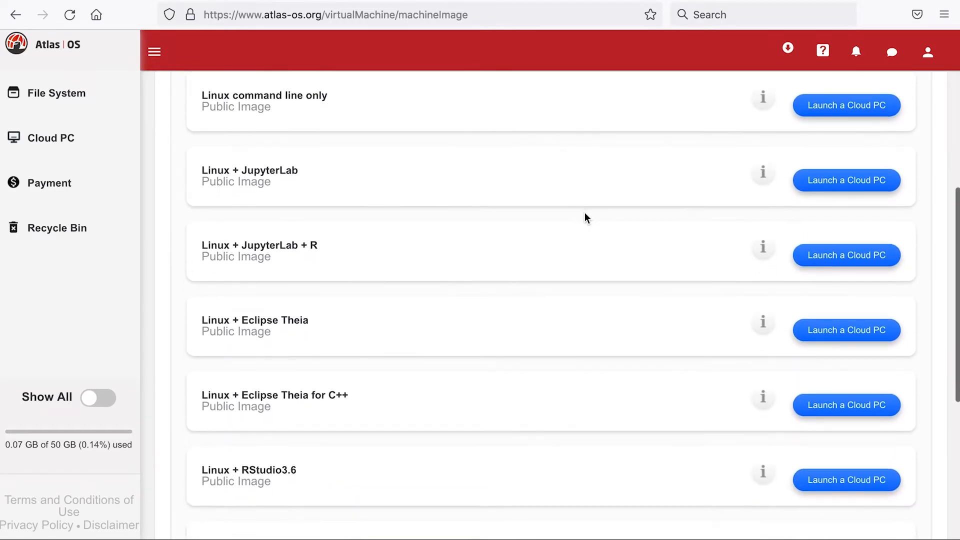
{"action": "left_click", "coordinate": [857, 186]}
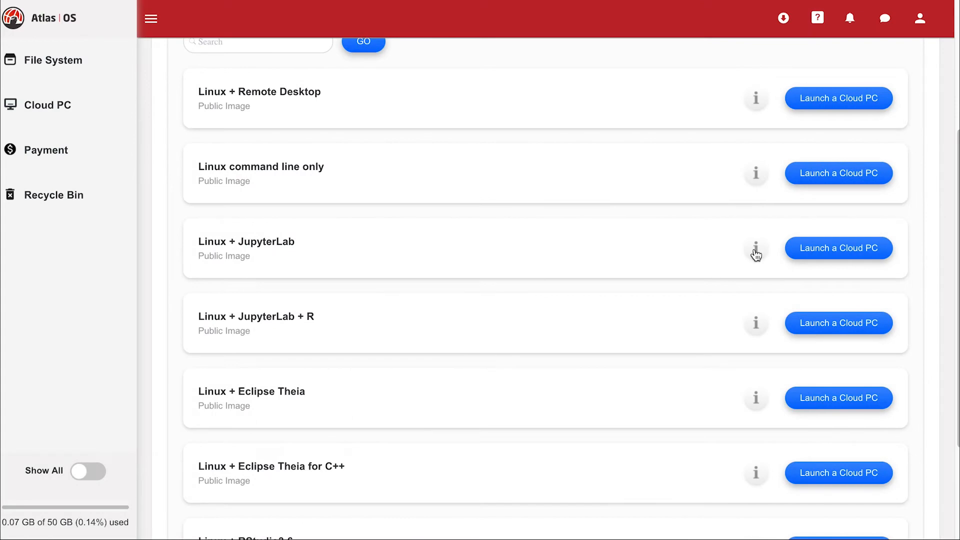
{"action": "left_click", "coordinate": [755, 250]}
{"action": "scroll", "coordinate": [764, 335], "scroll_direction": "up", "scroll_amount": 4}
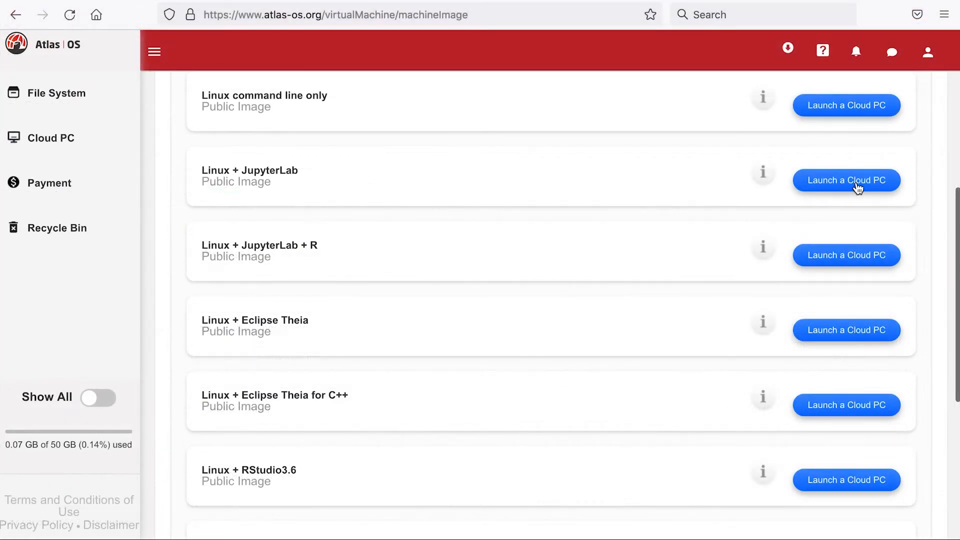
{"action": "left_click", "coordinate": [856, 184]}
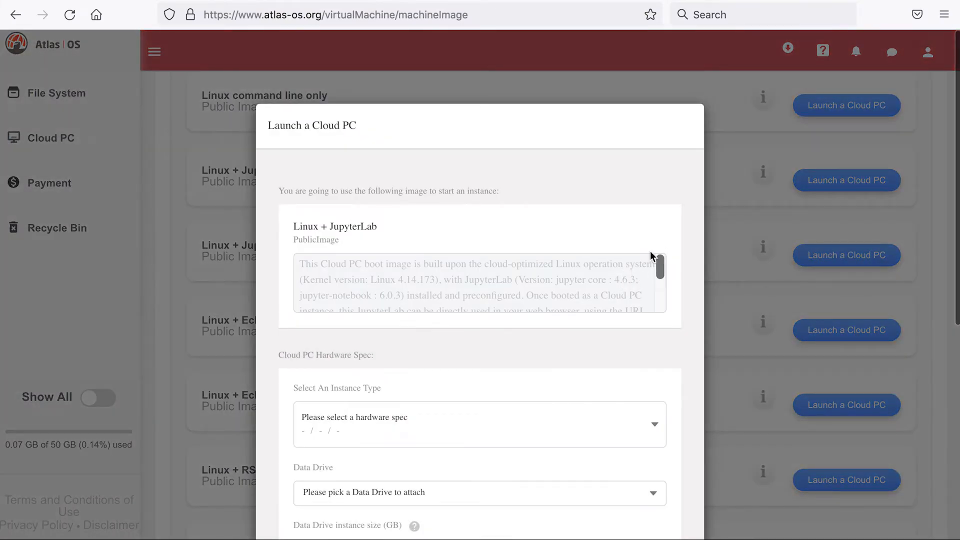
Step: Choose c6a.large (2 CPUs, 4 GB RAM) as the instance type for the Cloud PC
{"action": "scroll", "coordinate": [693, 247], "scroll_direction": "down", "scroll_amount": 3}
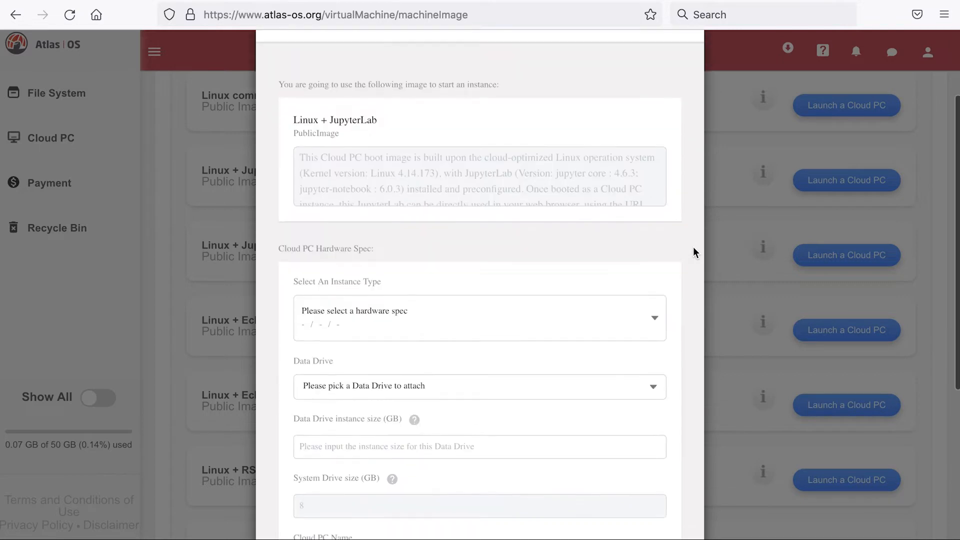
{"action": "scroll", "coordinate": [693, 247], "scroll_direction": "down", "scroll_amount": 3}
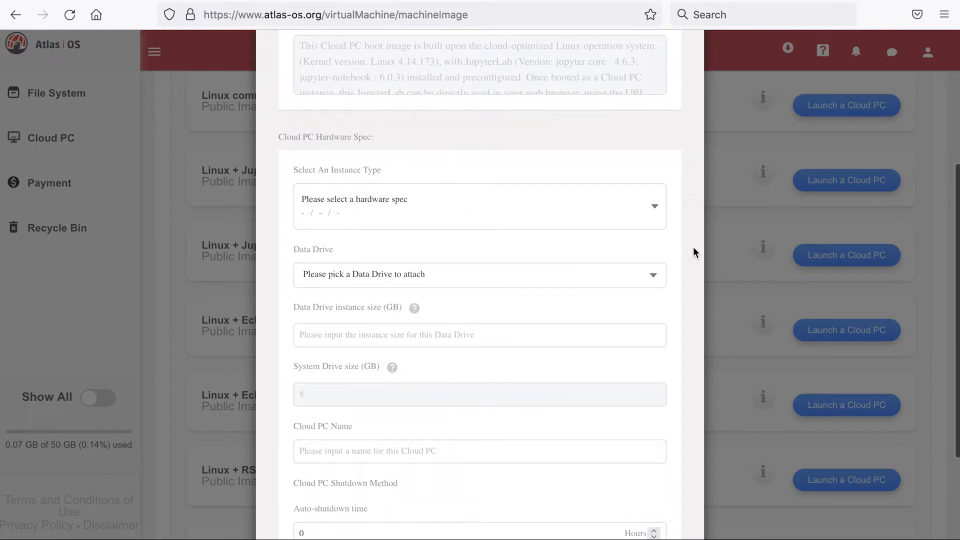
{"action": "left_click", "coordinate": [659, 210]}
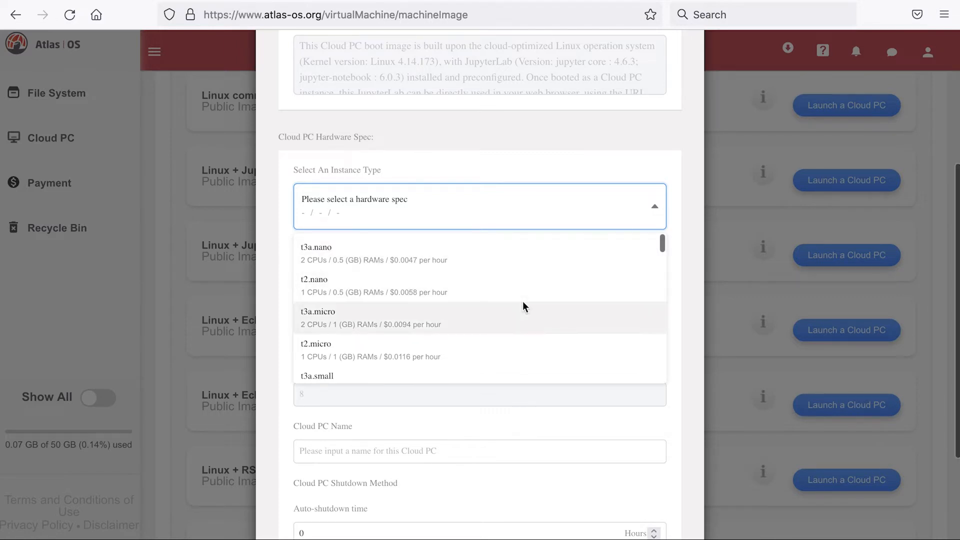
{"action": "scroll", "coordinate": [523, 302], "scroll_direction": "down", "scroll_amount": 2}
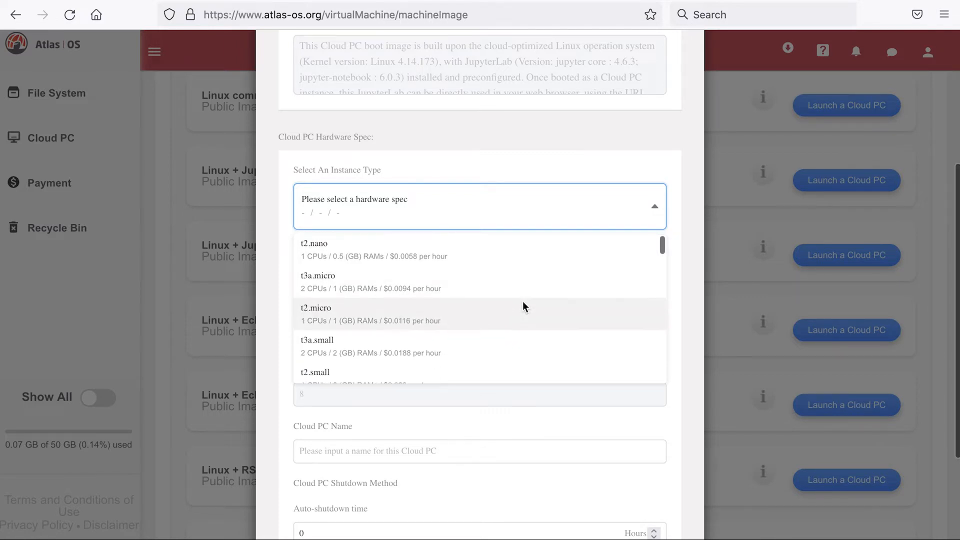
{"action": "scroll", "coordinate": [523, 302], "scroll_direction": "down", "scroll_amount": 1}
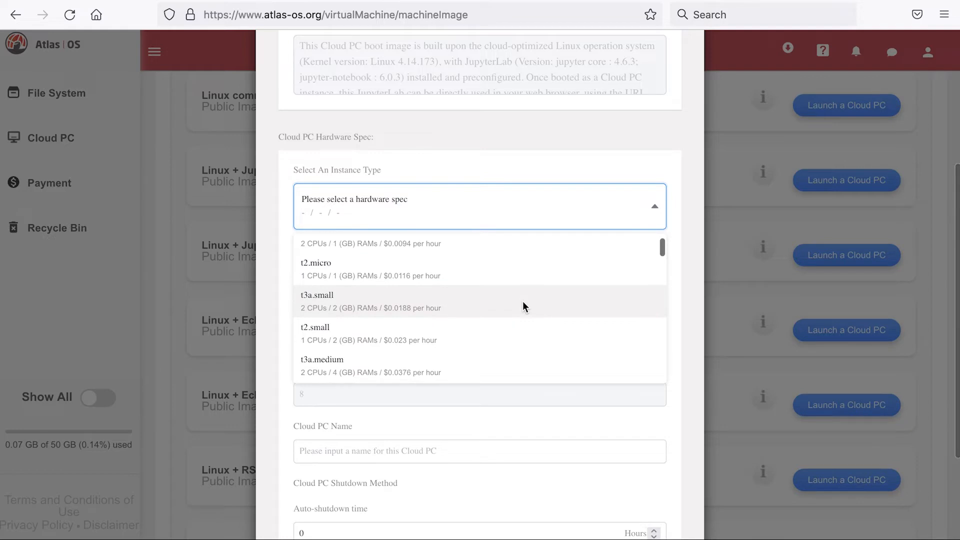
{"action": "scroll", "coordinate": [523, 306], "scroll_direction": "down", "scroll_amount": 2}
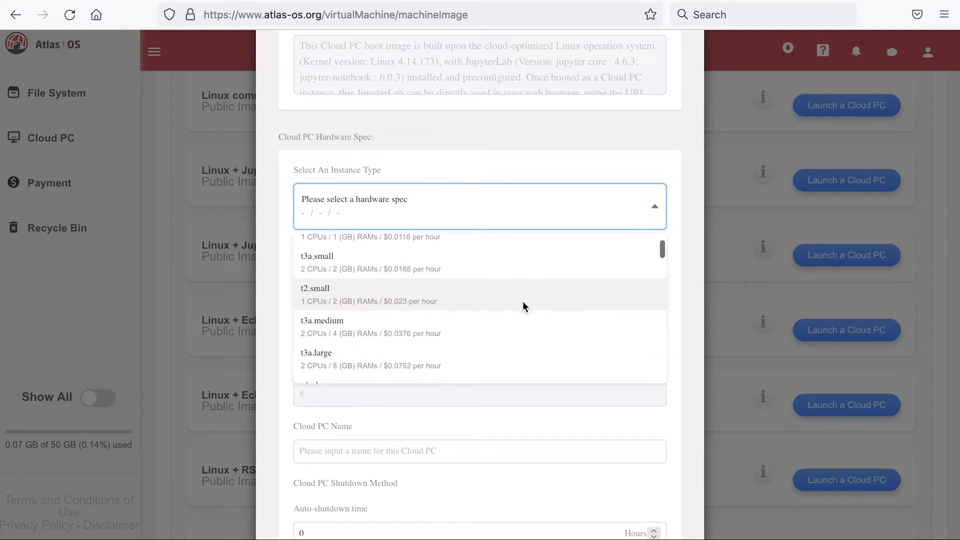
{"action": "scroll", "coordinate": [523, 303], "scroll_direction": "down", "scroll_amount": 1}
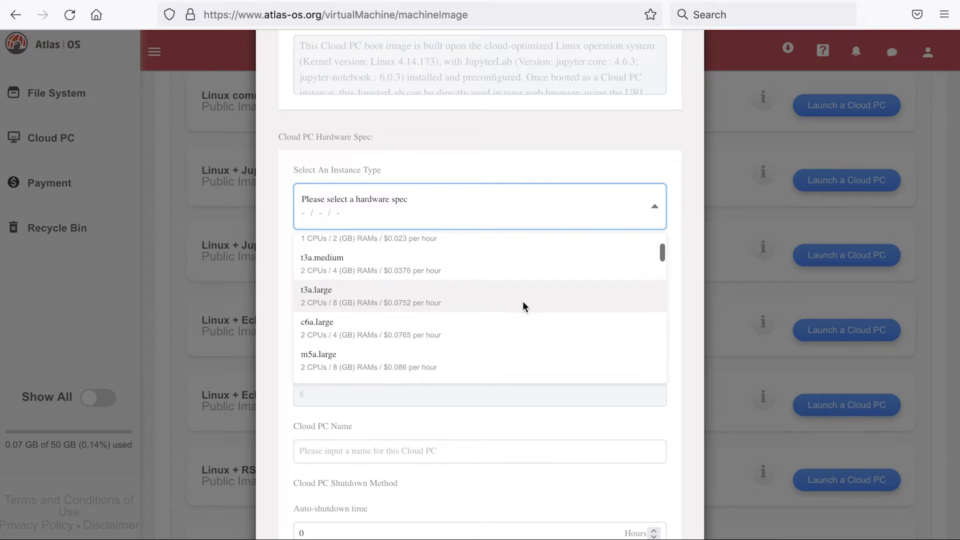
{"action": "scroll", "coordinate": [523, 306], "scroll_direction": "down", "scroll_amount": 1}
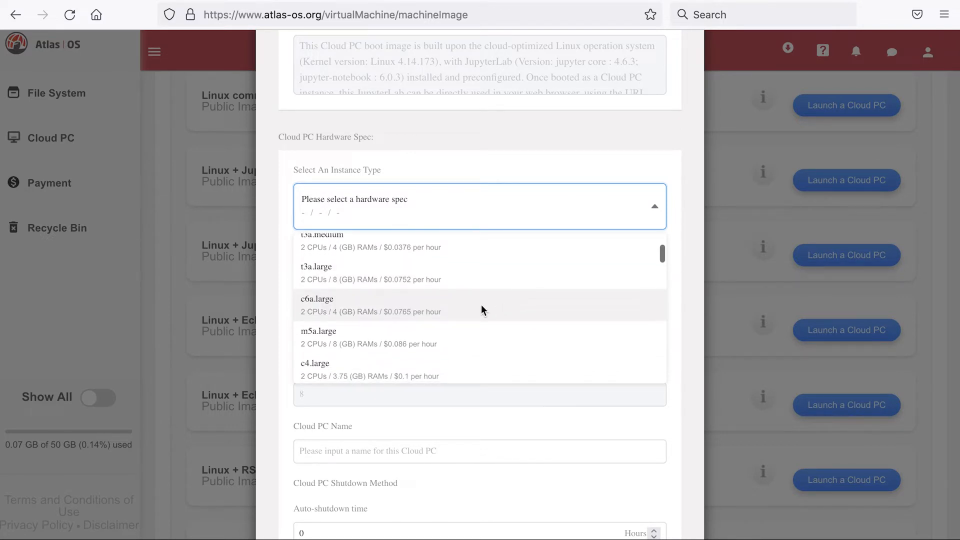
{"action": "left_click", "coordinate": [439, 307]}
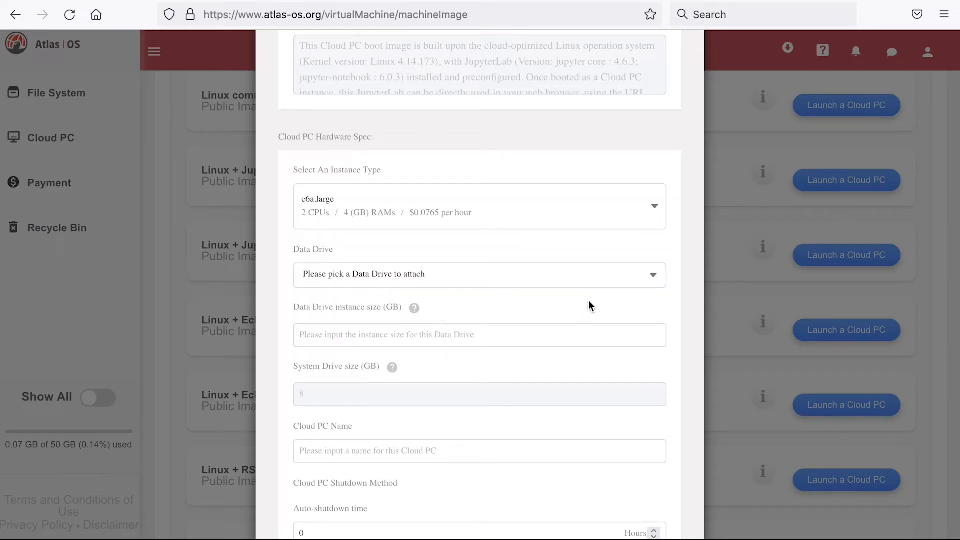
{"action": "left_click", "coordinate": [558, 273]}
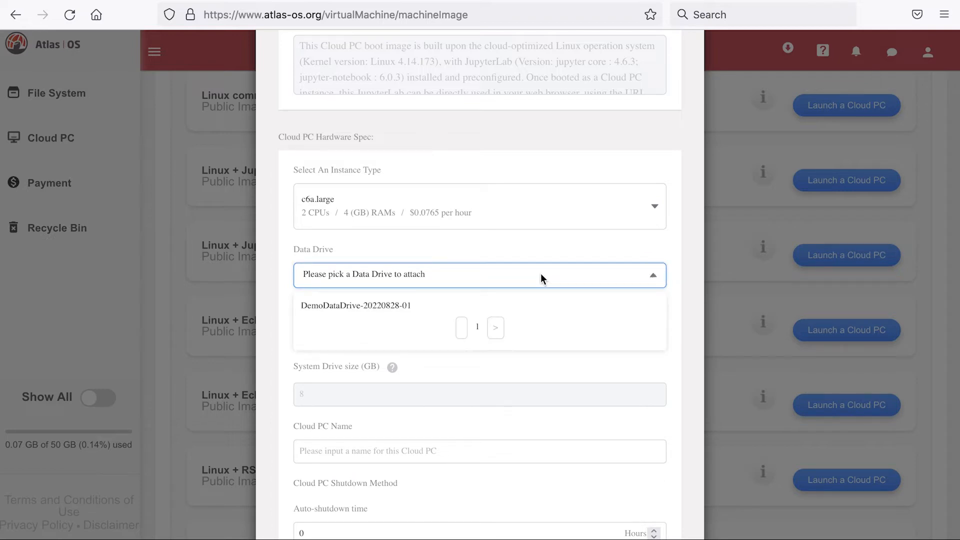
{"action": "left_click", "coordinate": [408, 305]}
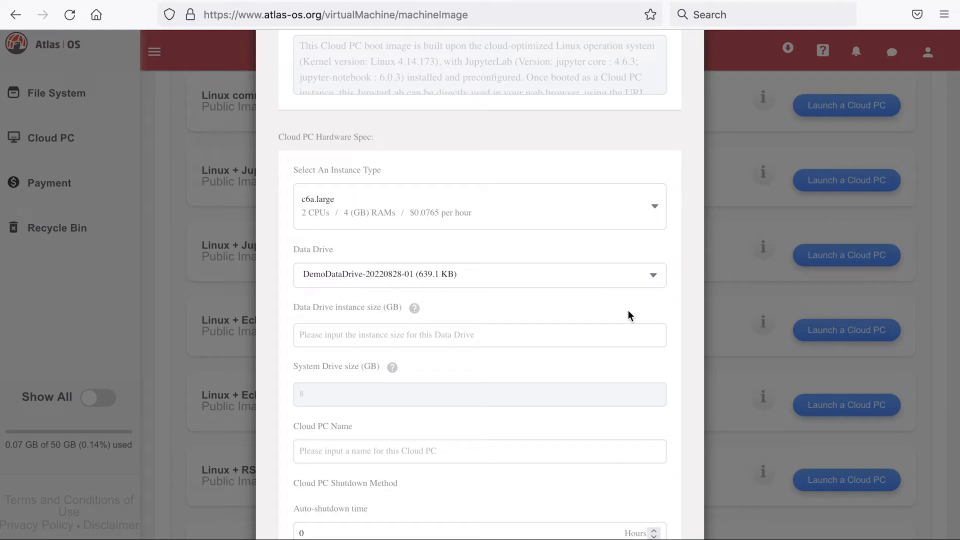
{"action": "left_click", "coordinate": [520, 337]}
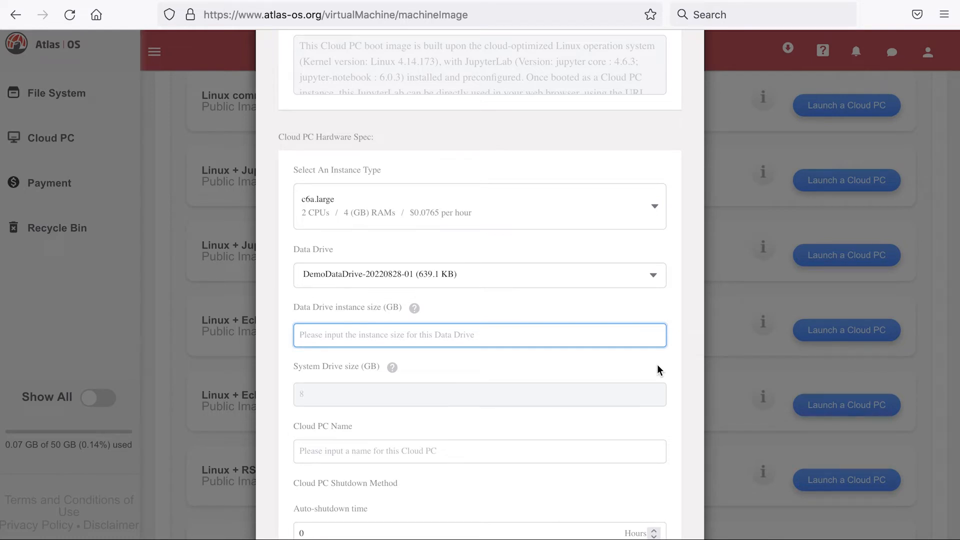
{"action": "type", "text": "8"}
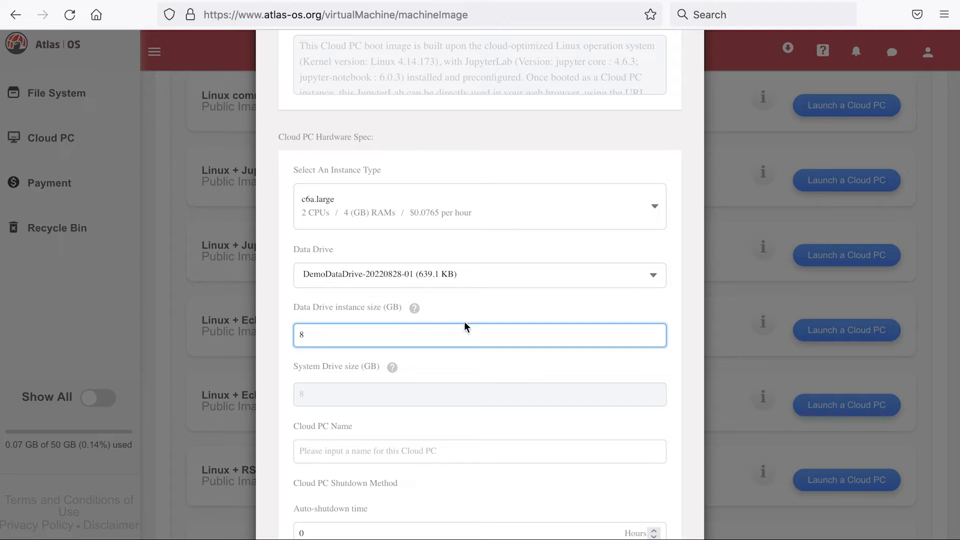
{"action": "scroll", "coordinate": [464, 325], "scroll_direction": "down", "scroll_amount": 1}
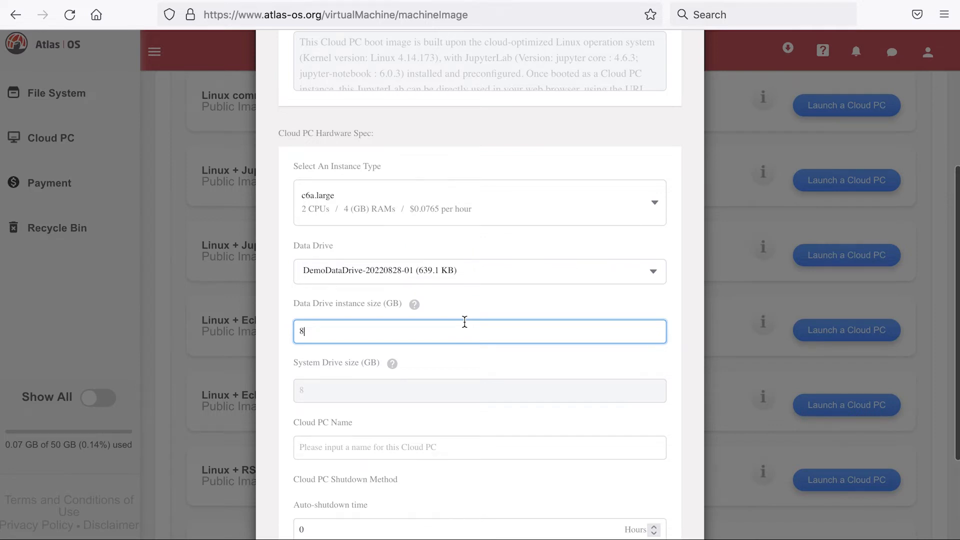
{"action": "scroll", "coordinate": [464, 322], "scroll_direction": "down", "scroll_amount": 1}
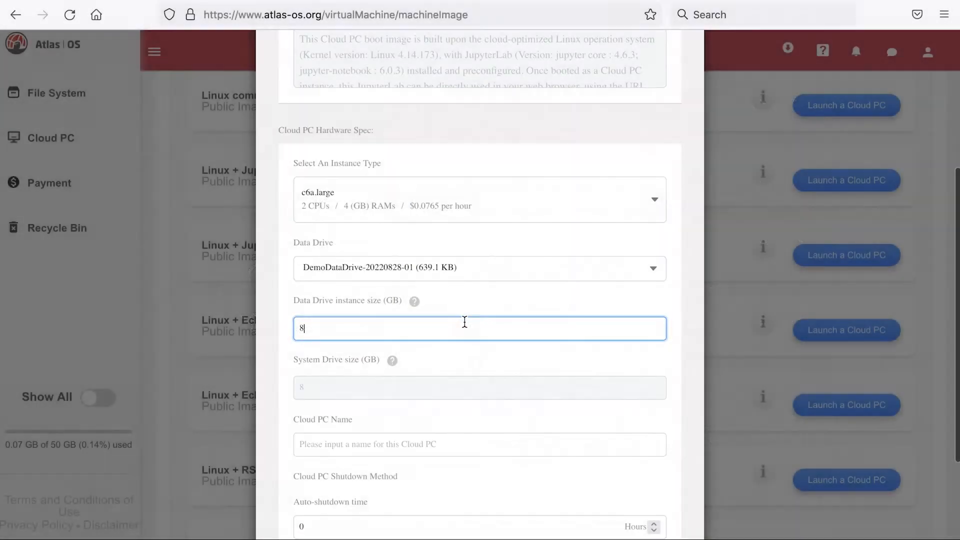
{"action": "scroll", "coordinate": [464, 321], "scroll_direction": "down", "scroll_amount": 2}
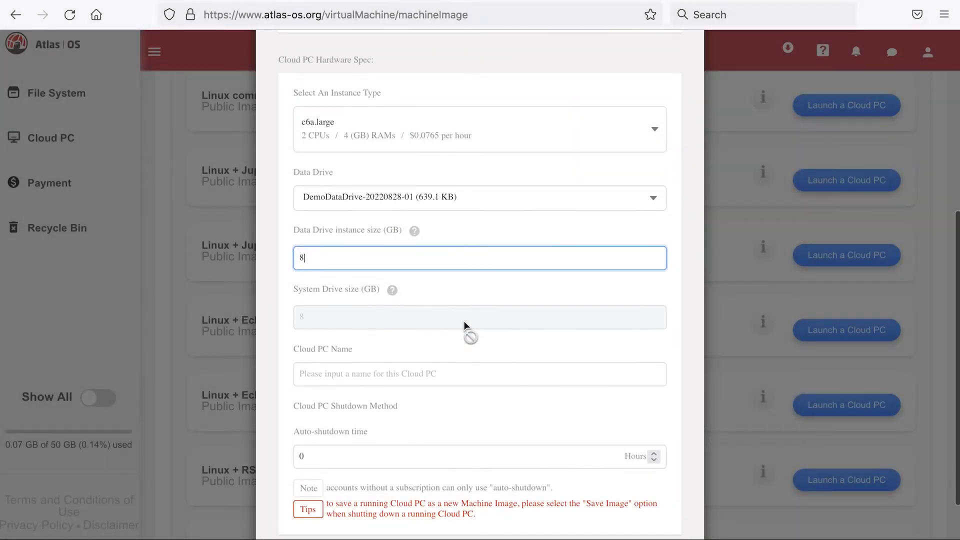
{"action": "scroll", "coordinate": [464, 322], "scroll_direction": "down", "scroll_amount": 2}
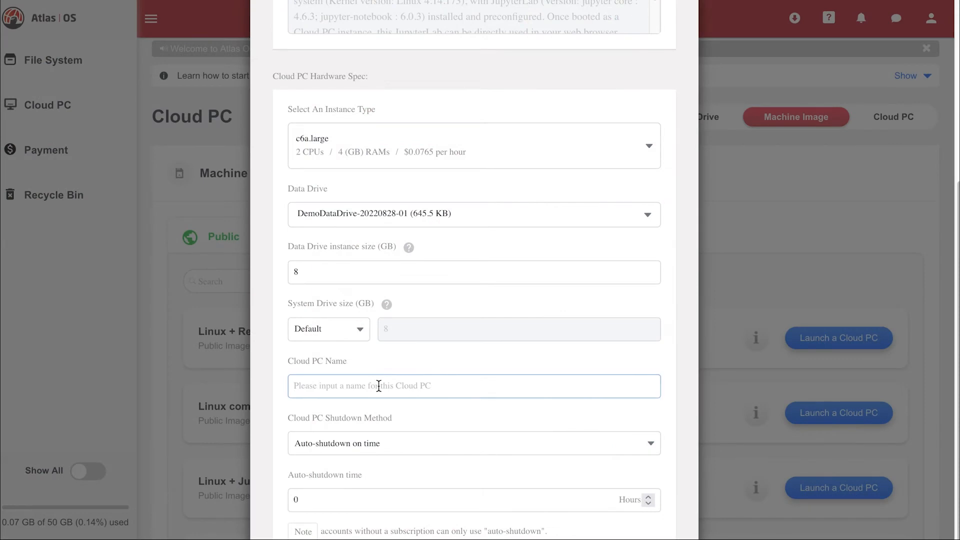
{"action": "left_click", "coordinate": [378, 386]}
{"action": "key", "text": "ctrl+v"}
Step: Set the Cloud PC's shutdown method to Auto-shutdown on time with an auto-shutdown time of 2 hours
{"action": "left_click", "coordinate": [401, 443]}
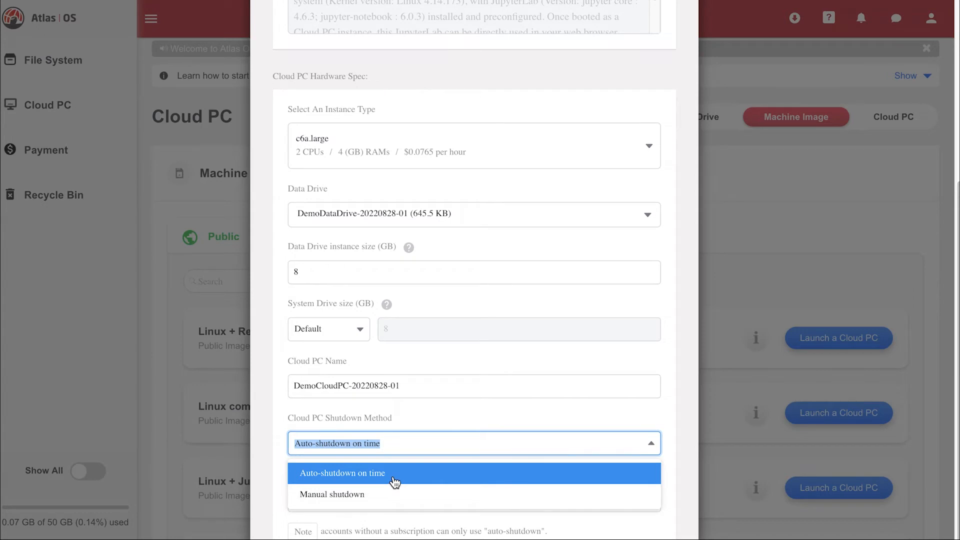
{"action": "left_click", "coordinate": [380, 474]}
{"action": "left_click", "coordinate": [370, 502]}
{"action": "key", "text": "BackSpace"}
{"action": "type", "text": "2"}
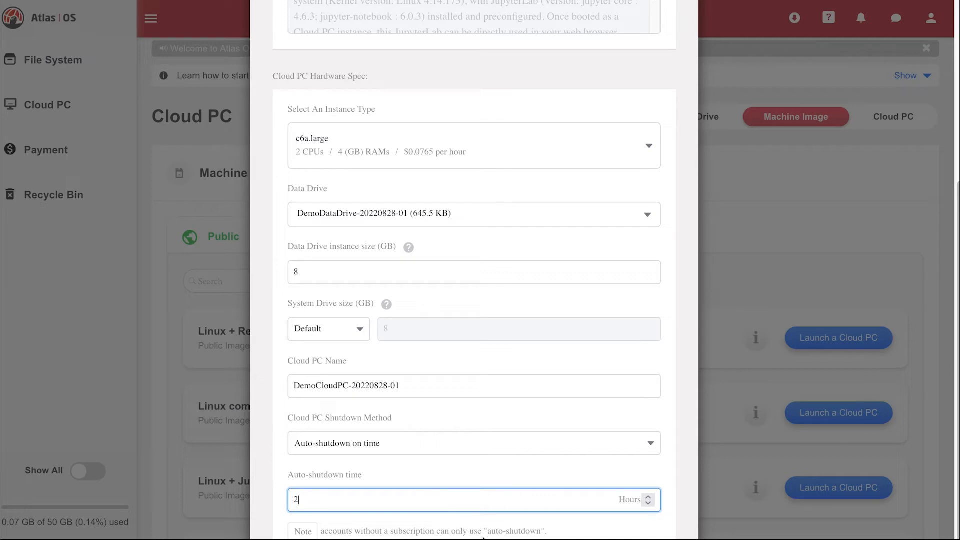
{"action": "scroll", "coordinate": [551, 487], "scroll_direction": "down", "scroll_amount": 1}
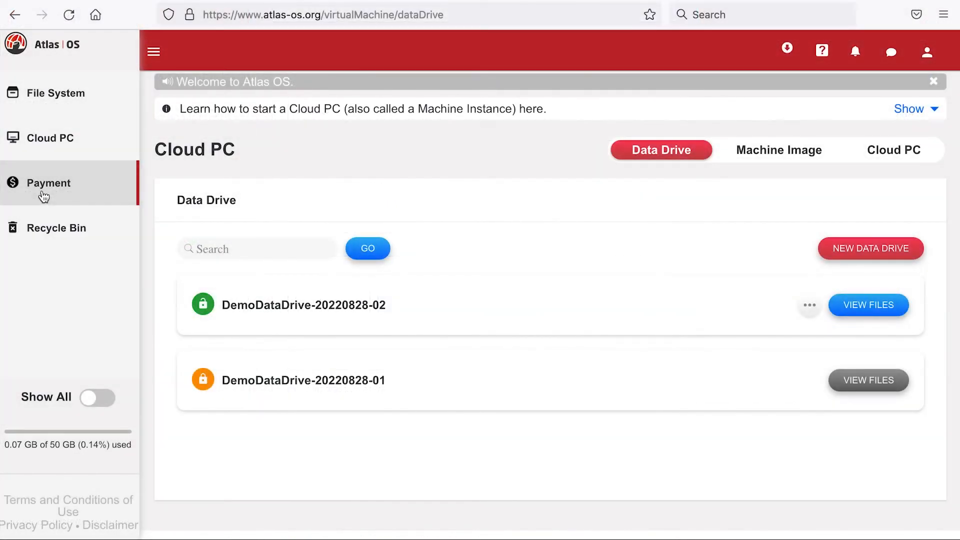
Step: Open My Wallet in the account's payment section
{"action": "left_click", "coordinate": [43, 194]}
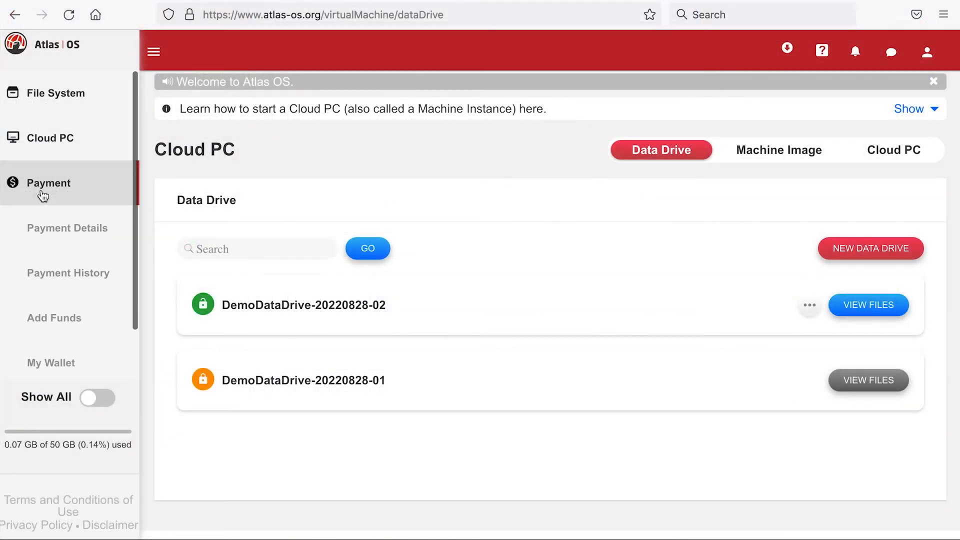
{"action": "left_click", "coordinate": [59, 367]}
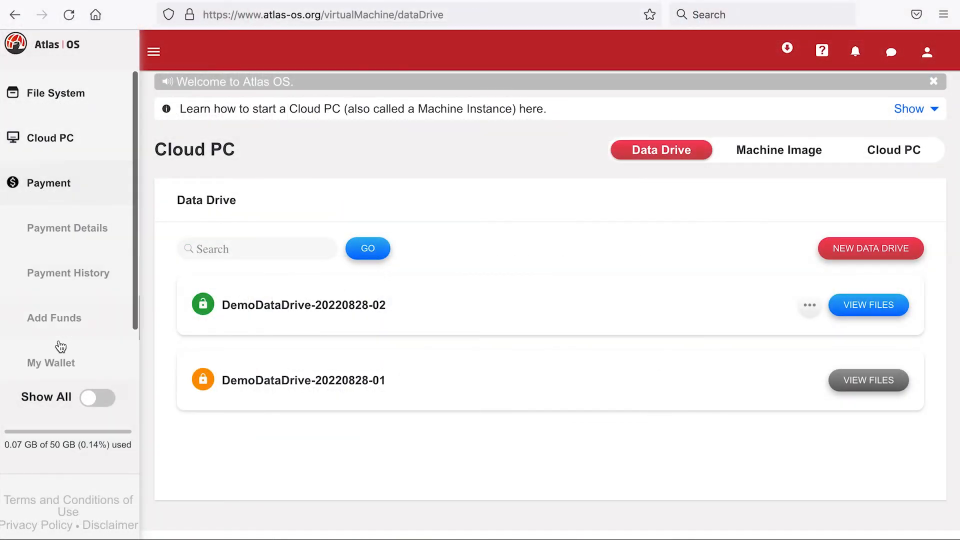
{"action": "left_click", "coordinate": [58, 367]}
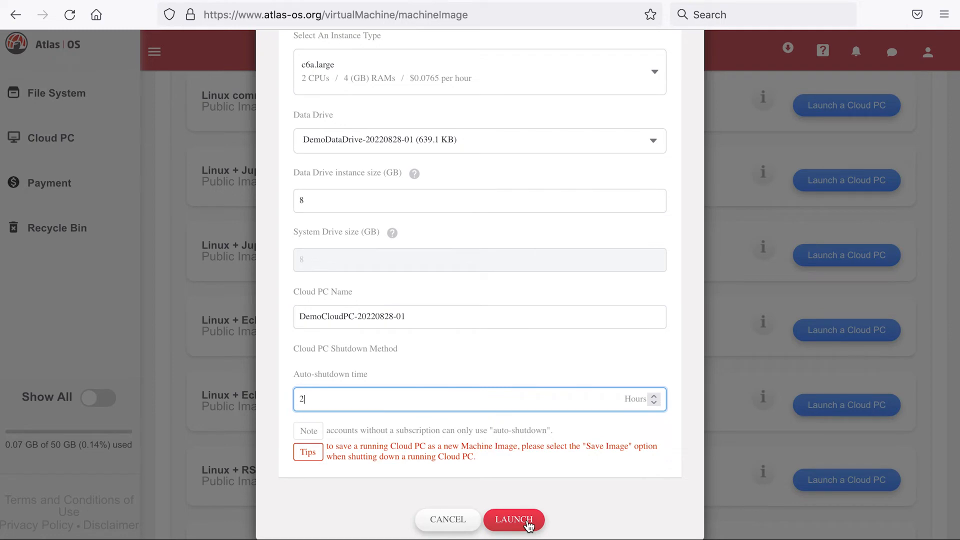
Step: Submit the launch of the configured Cloud PC and go to the Cloud PC instance page
{"action": "left_click", "coordinate": [513, 519]}
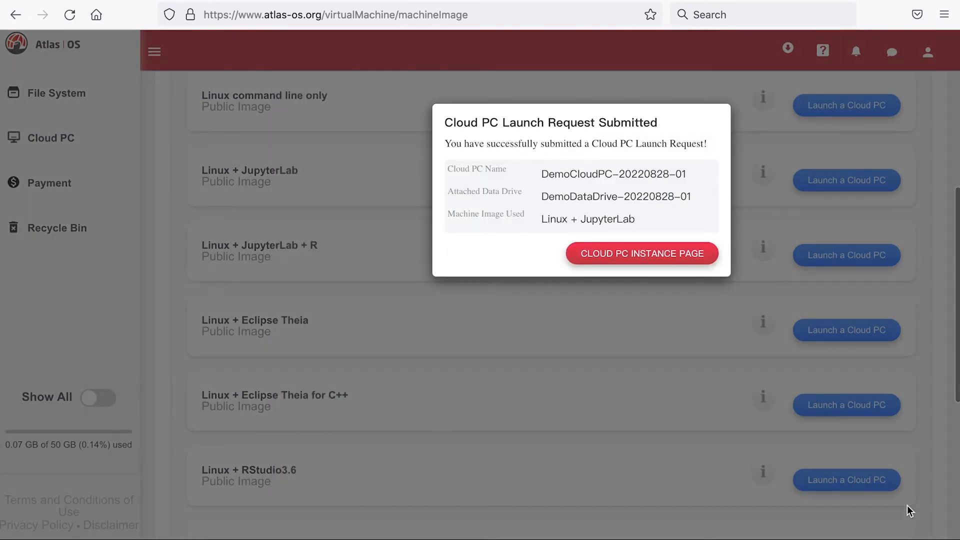
{"action": "left_click", "coordinate": [673, 257]}
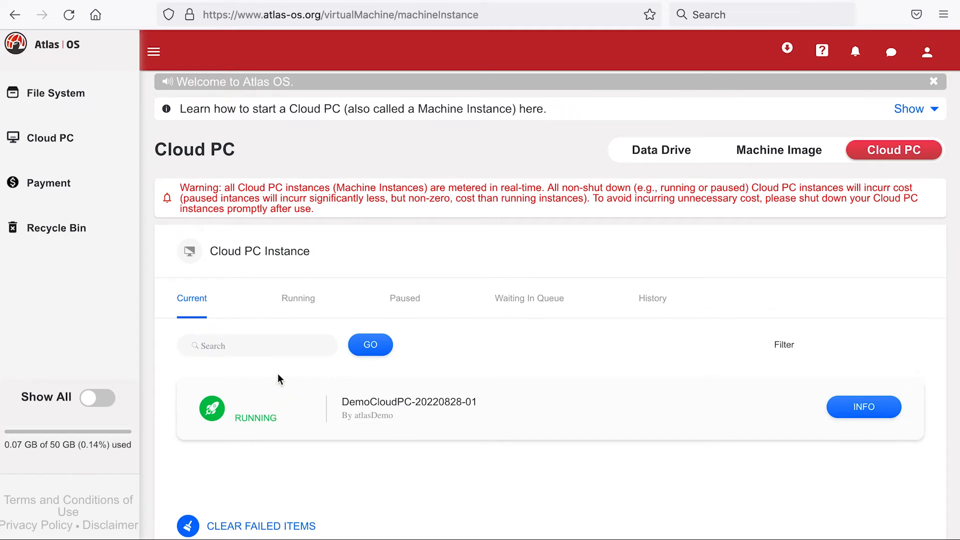
{"action": "left_click", "coordinate": [864, 407]}
{"action": "scroll", "coordinate": [622, 278], "scroll_direction": "down", "scroll_amount": 2}
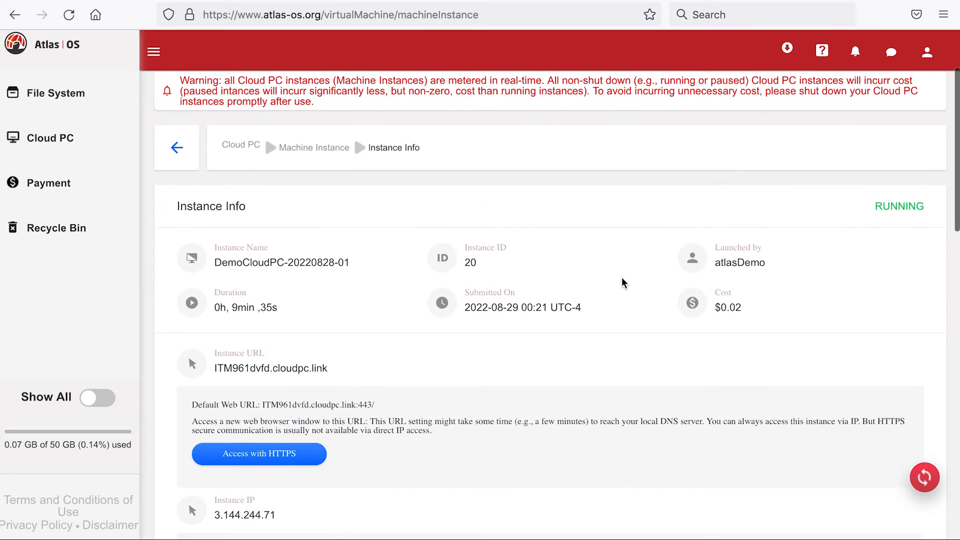
{"action": "scroll", "coordinate": [622, 278], "scroll_direction": "down", "scroll_amount": 1}
{"action": "scroll", "coordinate": [622, 278], "scroll_direction": "down", "scroll_amount": 1}
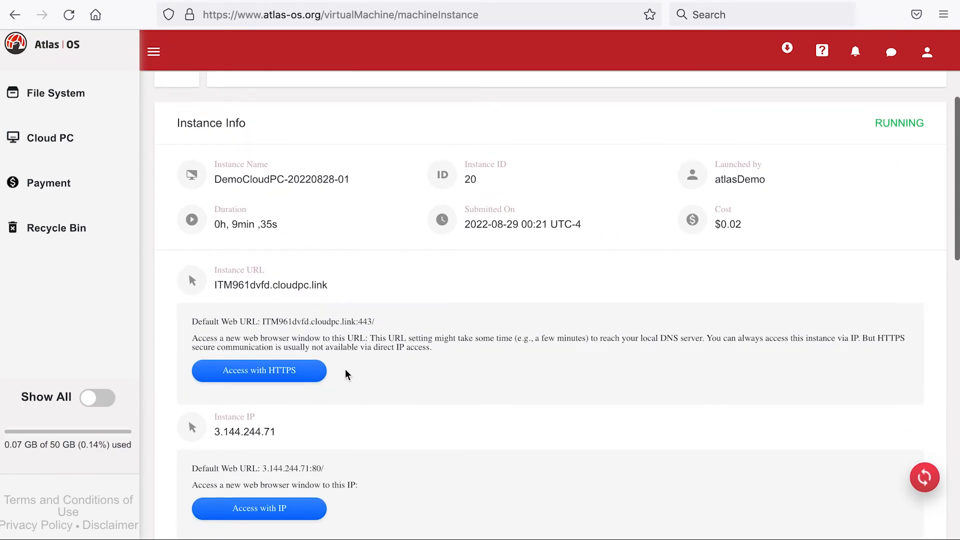
Step: Review the instance's URL, IP and SSH login details, and open the Cloud PC through its HTTPS access
{"action": "scroll", "coordinate": [347, 375], "scroll_direction": "down", "scroll_amount": 2}
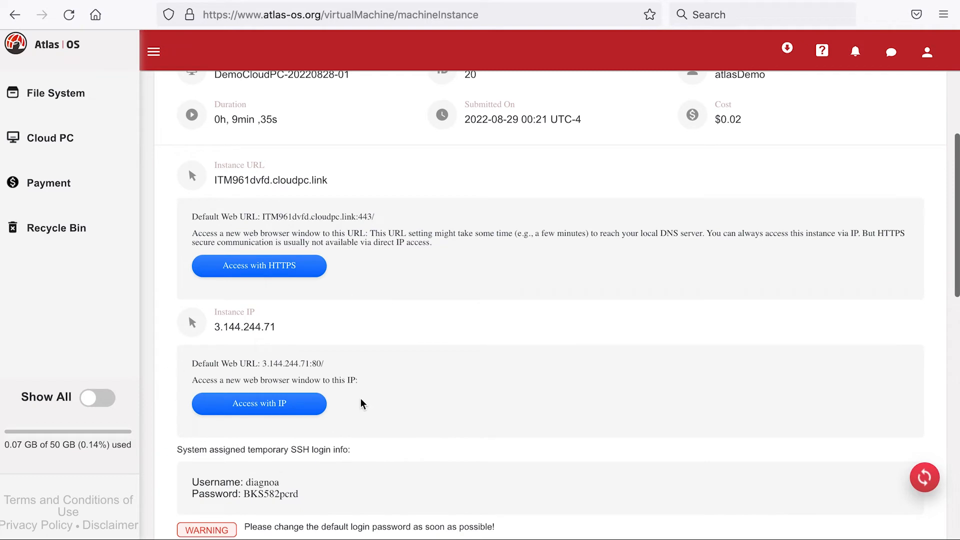
{"action": "scroll", "coordinate": [360, 403], "scroll_direction": "down", "scroll_amount": 1}
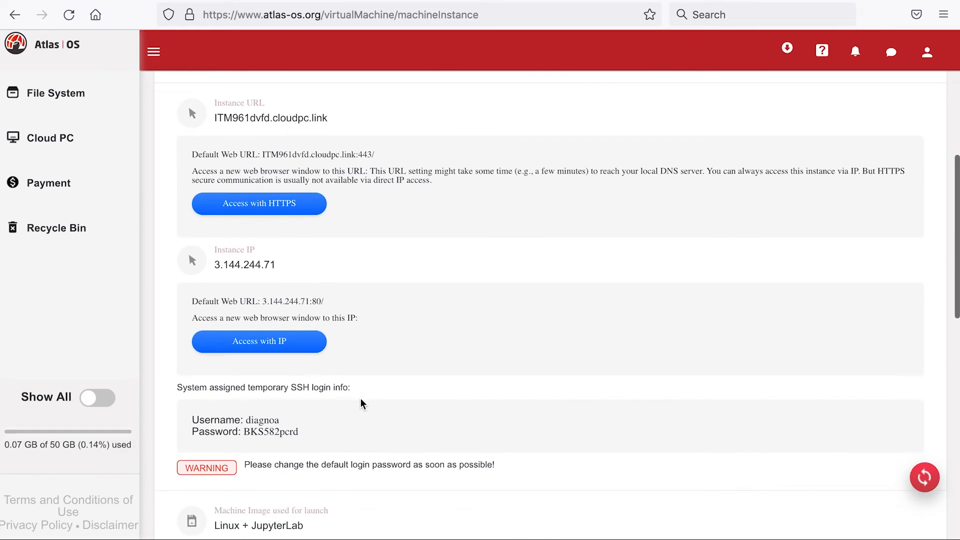
{"action": "scroll", "coordinate": [323, 406], "scroll_direction": "up", "scroll_amount": 2}
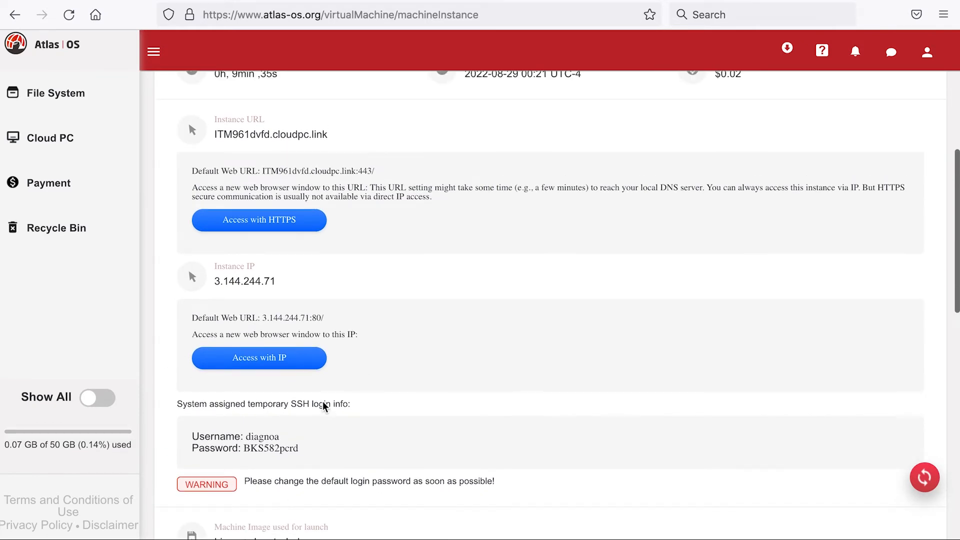
{"action": "scroll", "coordinate": [323, 406], "scroll_direction": "up", "scroll_amount": 1}
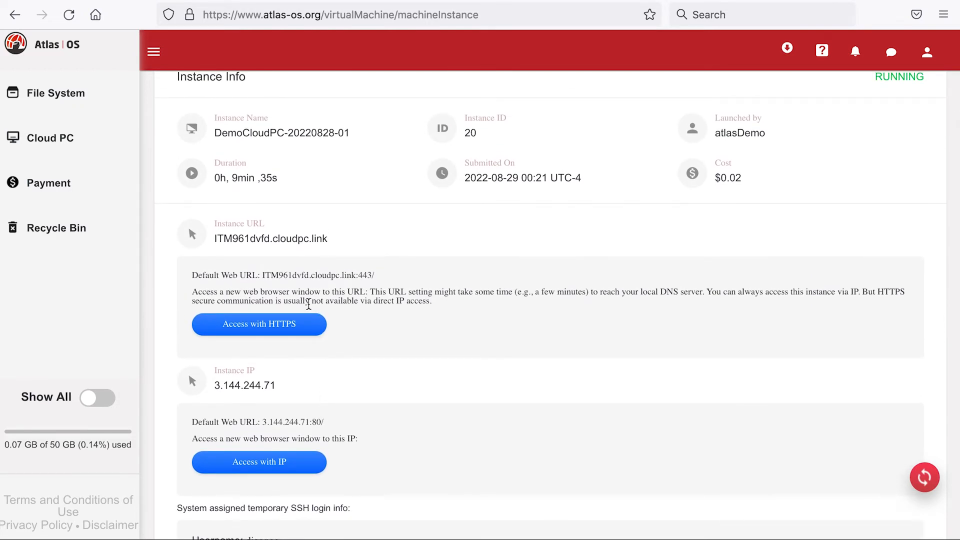
{"action": "left_click", "coordinate": [283, 334]}
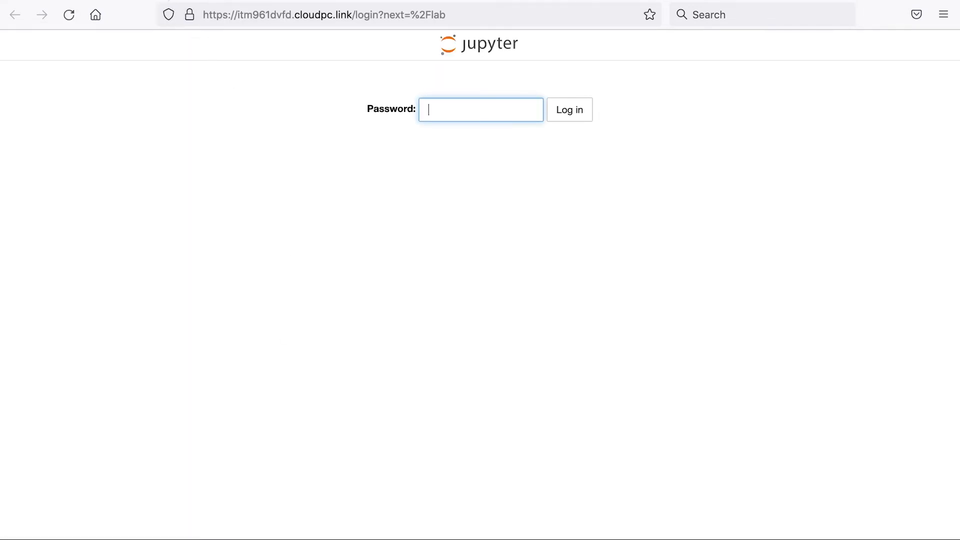
Step: Copy the system-assigned temporary password from the Atlas OS instance page and log in to Jupyter by entering it in the password field
{"action": "key", "text": "ctrl+shift+Tab"}
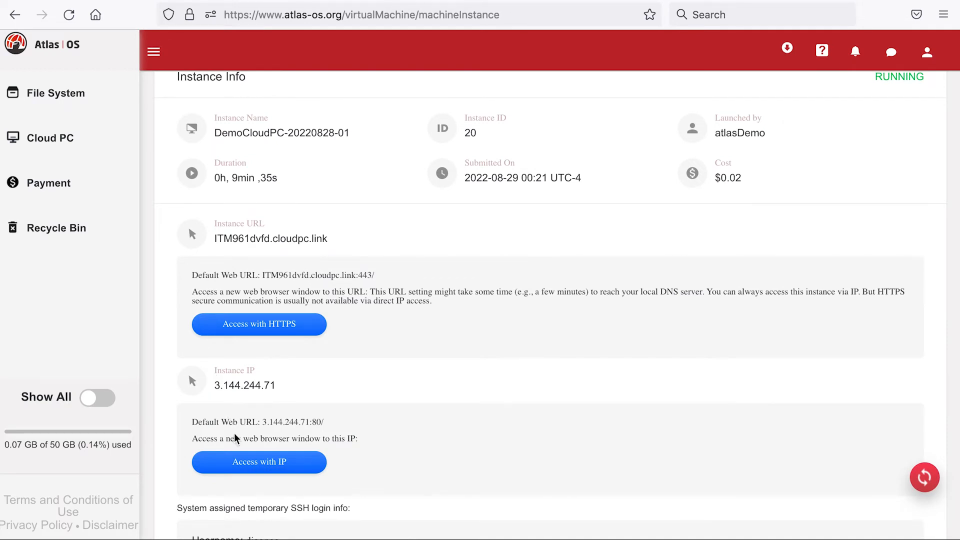
{"action": "scroll", "coordinate": [488, 348], "scroll_direction": "down", "scroll_amount": 2}
{"action": "scroll", "coordinate": [487, 348], "scroll_direction": "down", "scroll_amount": 1}
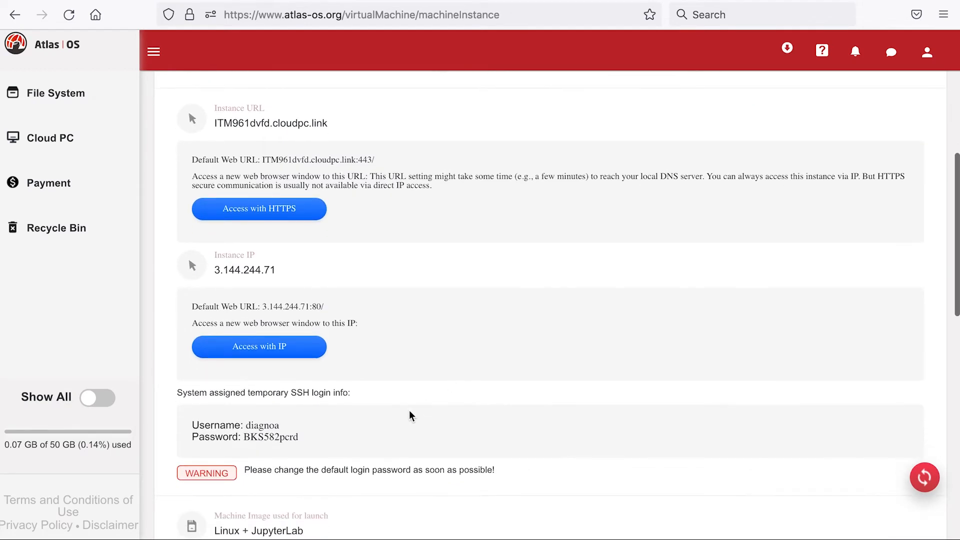
{"action": "left_click", "coordinate": [285, 436]}
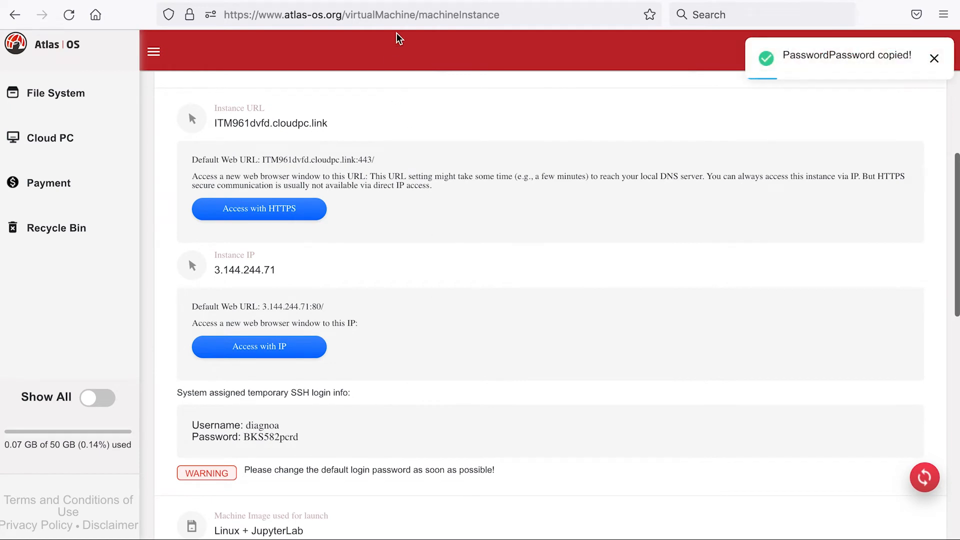
{"action": "key", "text": "ctrl+Tab"}
{"action": "key", "text": "ctrl+v"}
{"action": "left_click", "coordinate": [574, 111]}
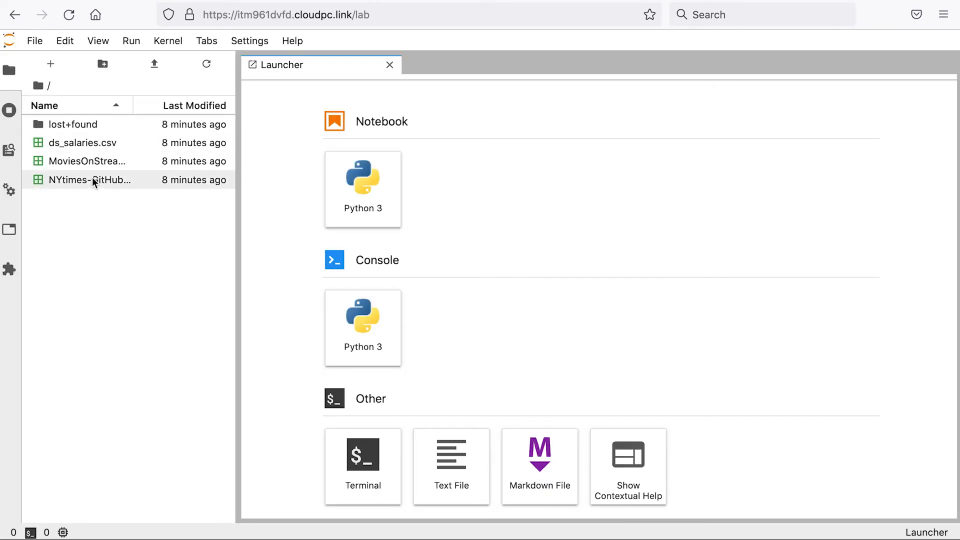
Step: Create a Python 3 notebook and run "import os" in its first cell
{"action": "left_click", "coordinate": [365, 199]}
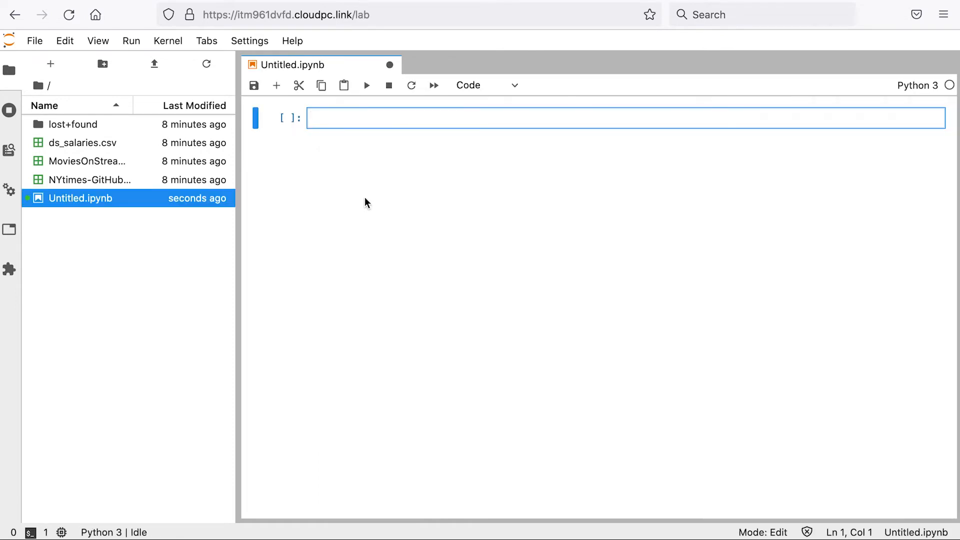
{"action": "type", "text": "import os"}
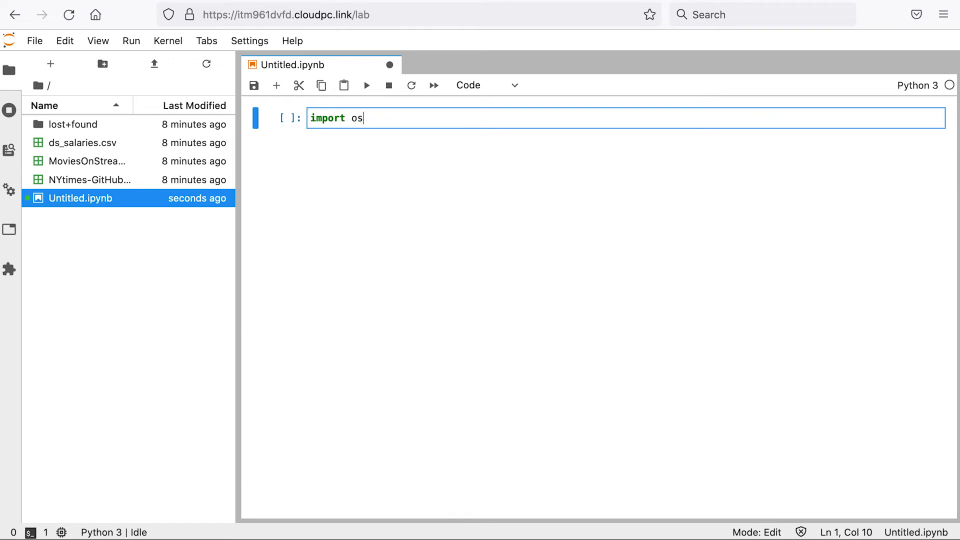
{"action": "left_click", "coordinate": [367, 85]}
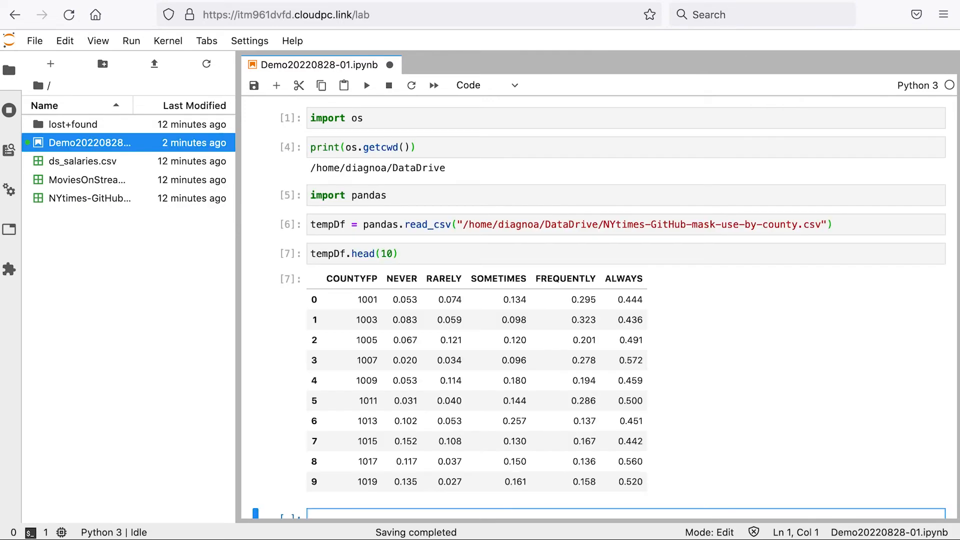
Step: Rerun the print(os.getcwd()) cell and examine the pandas cells that read and preview NYtimes-GitHub-mask-use-by-county.csv from the data drive
{"action": "left_click", "coordinate": [465, 143]}
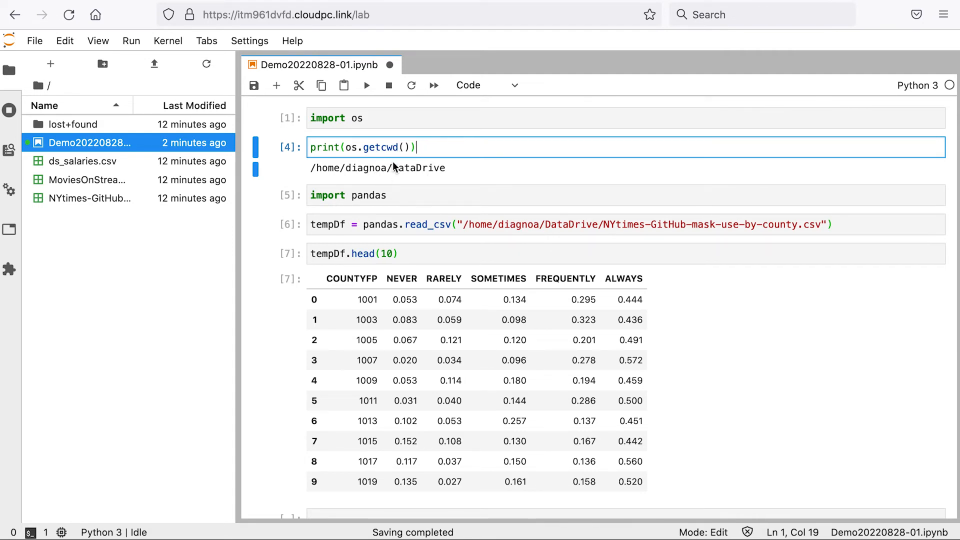
{"action": "left_click", "coordinate": [367, 86]}
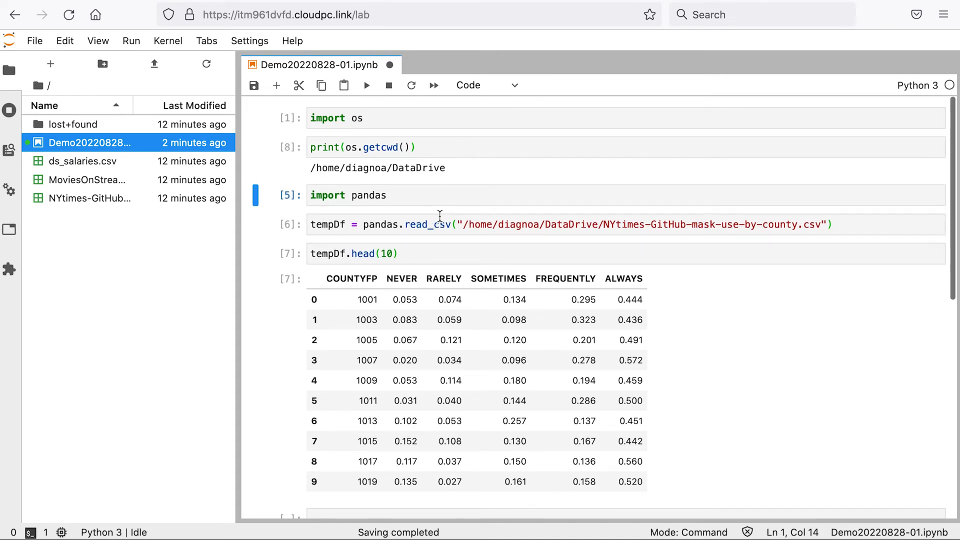
{"action": "left_click", "coordinate": [405, 196]}
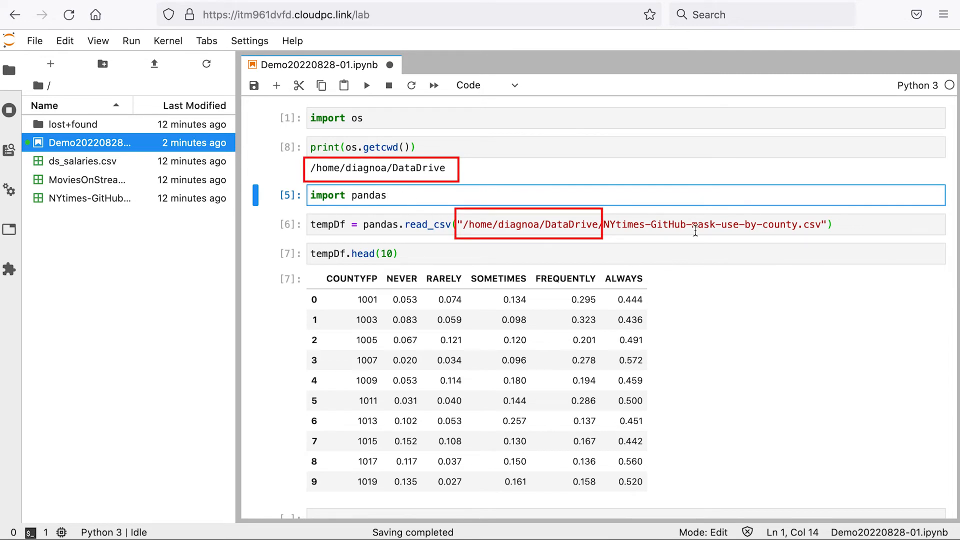
{"action": "left_click", "coordinate": [842, 225]}
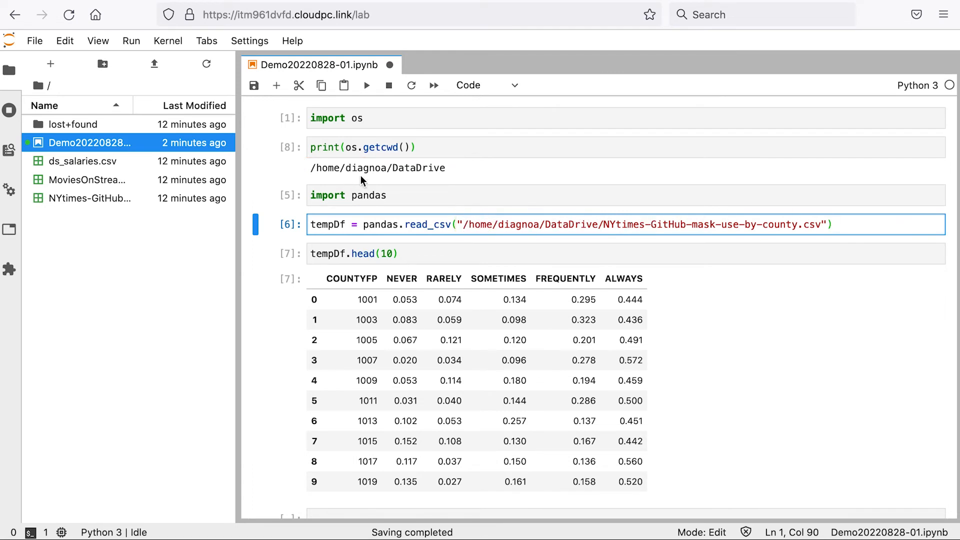
{"action": "left_click_drag", "start_coordinate": [604, 224], "coordinate": [816, 226]}
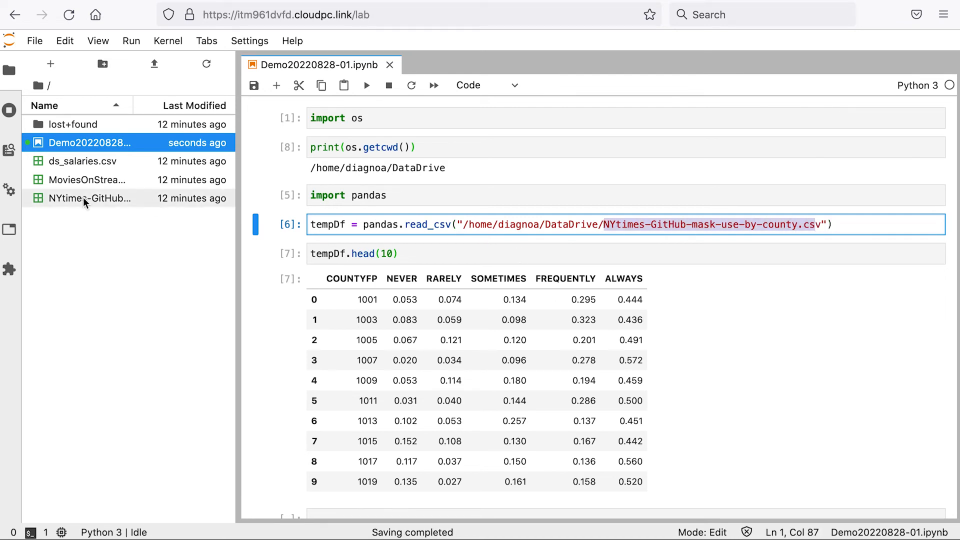
{"action": "left_click", "coordinate": [411, 253]}
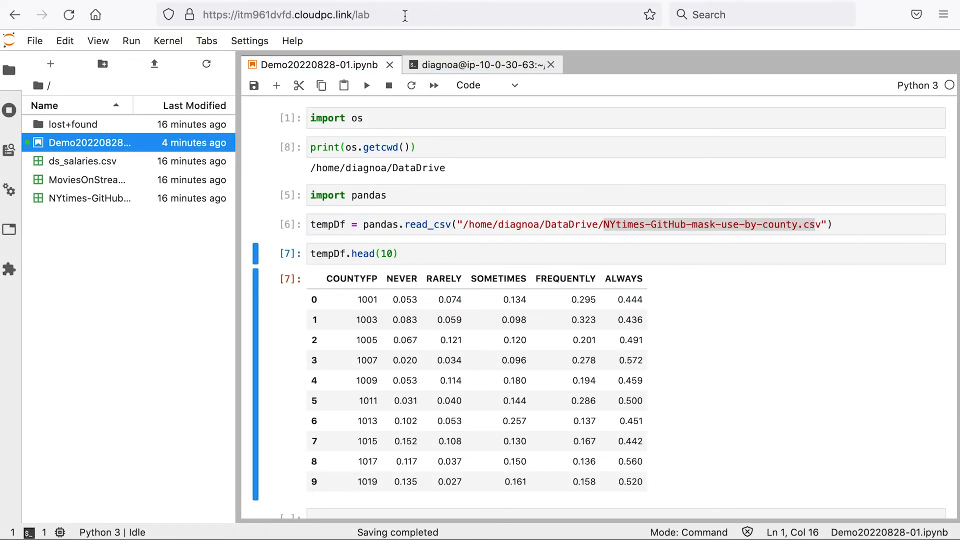
Step: Return to the Atlas OS instance page and read the billing details and the attention notice about shutting down the Cloud PC
{"action": "left_click", "coordinate": [405, 15]}
{"action": "left_click", "coordinate": [407, 15]}
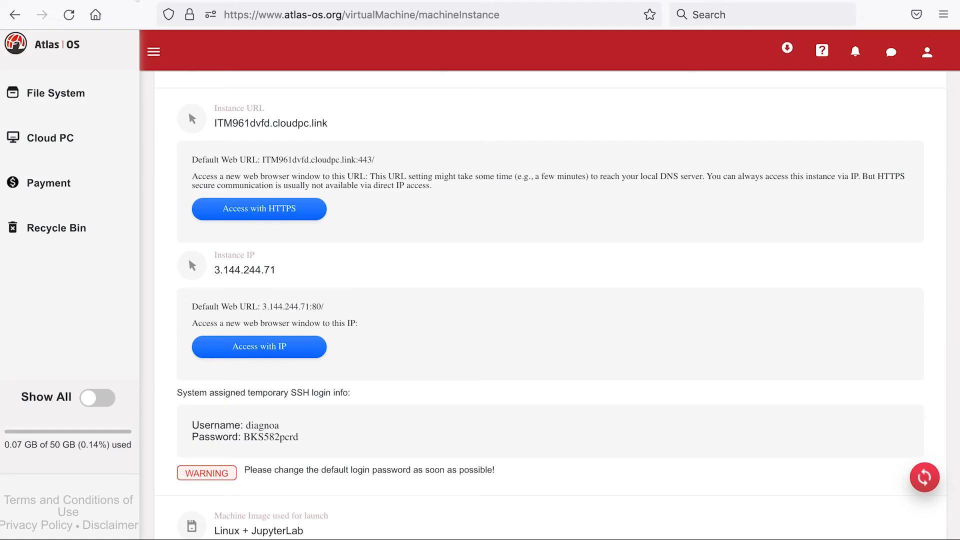
{"action": "scroll", "coordinate": [440, 220], "scroll_direction": "up", "scroll_amount": 7}
{"action": "scroll", "coordinate": [429, 265], "scroll_direction": "down", "scroll_amount": 20}
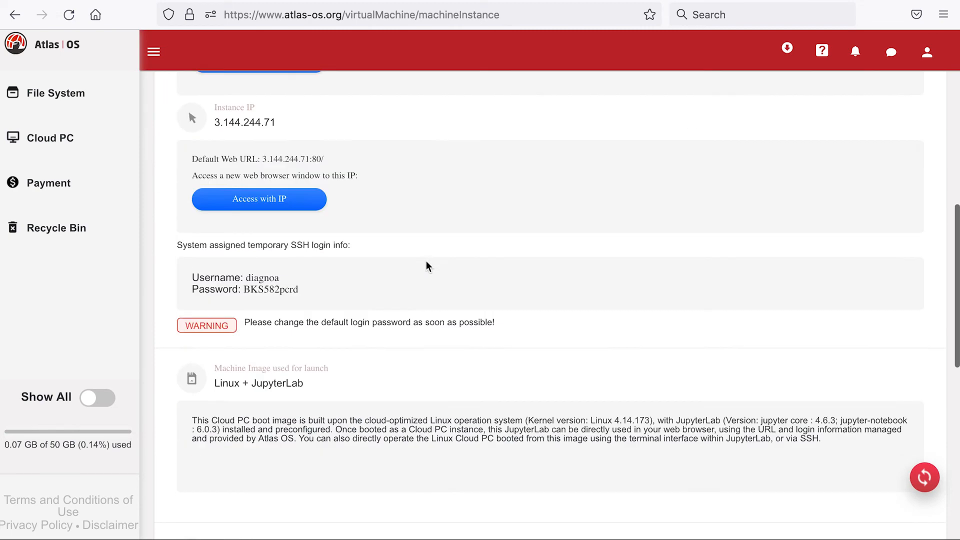
{"action": "scroll", "coordinate": [426, 260], "scroll_direction": "down", "scroll_amount": 1}
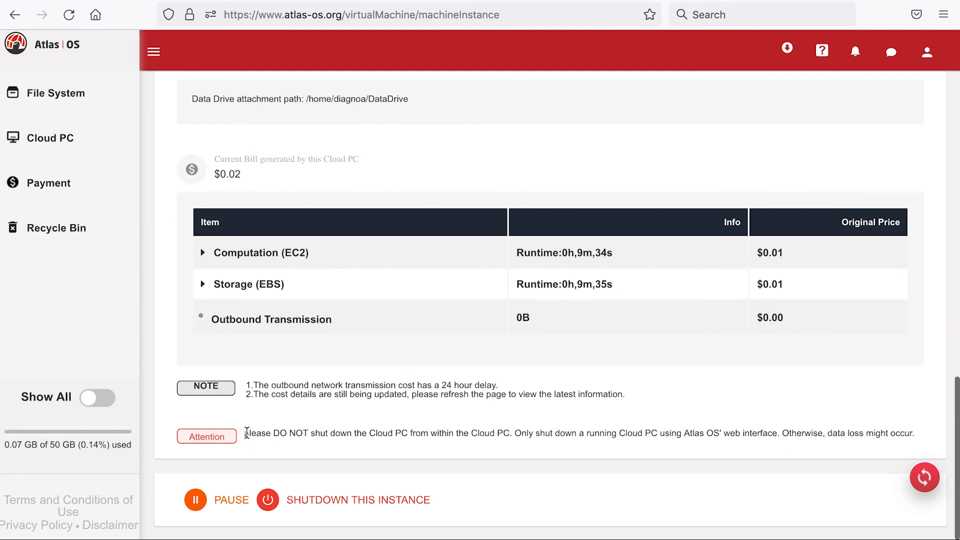
{"action": "left_click_drag", "start_coordinate": [246, 433], "coordinate": [590, 436]}
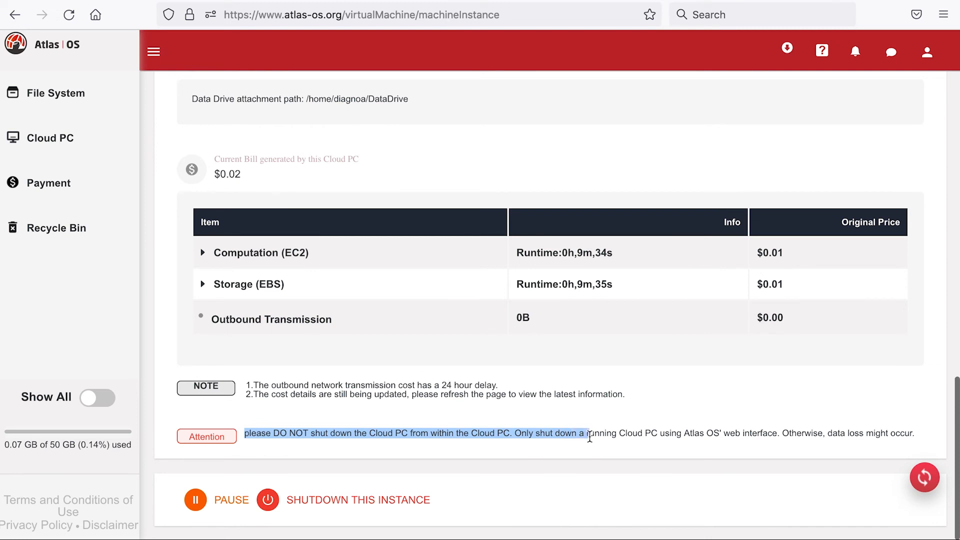
{"action": "left_click", "coordinate": [651, 433]}
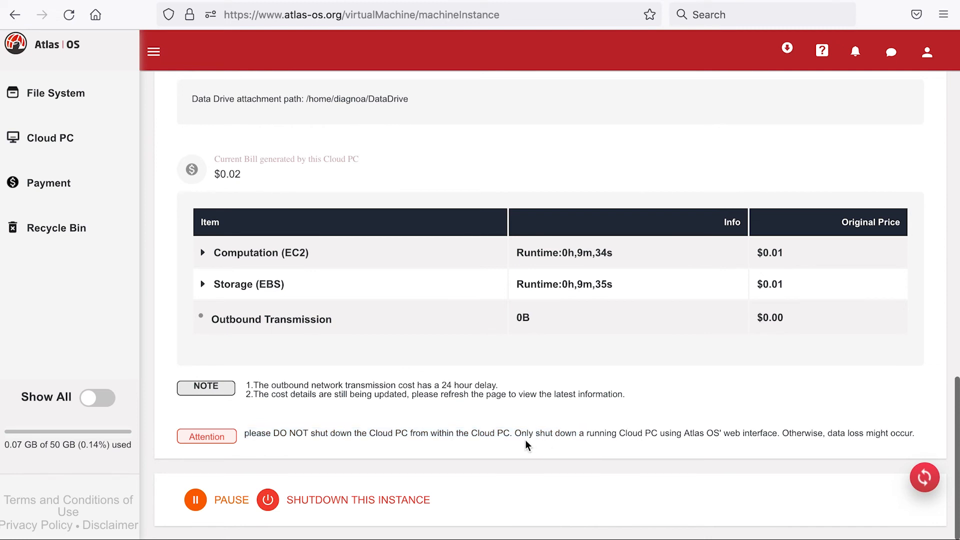
{"action": "left_click_drag", "start_coordinate": [514, 431], "coordinate": [910, 431]}
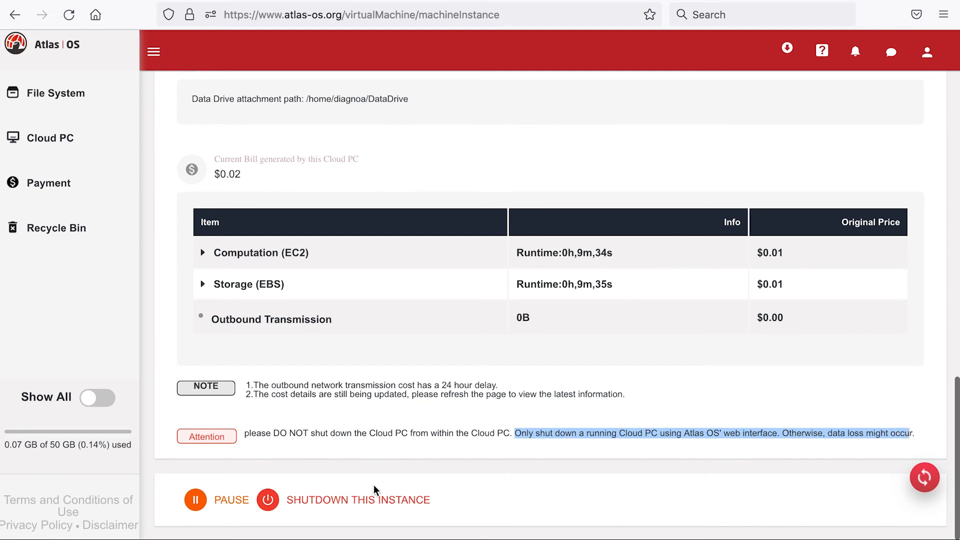
{"action": "left_click", "coordinate": [370, 499]}
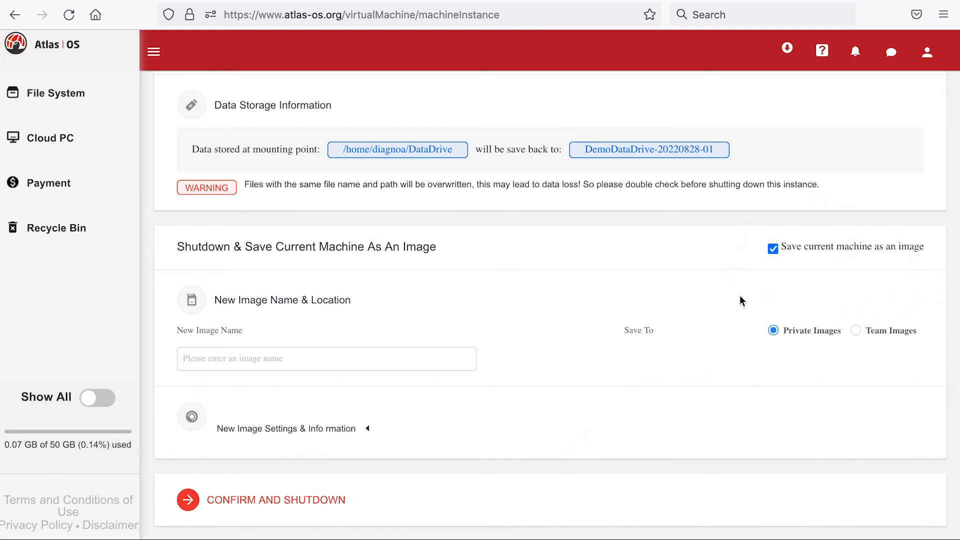
{"action": "left_click", "coordinate": [294, 361]}
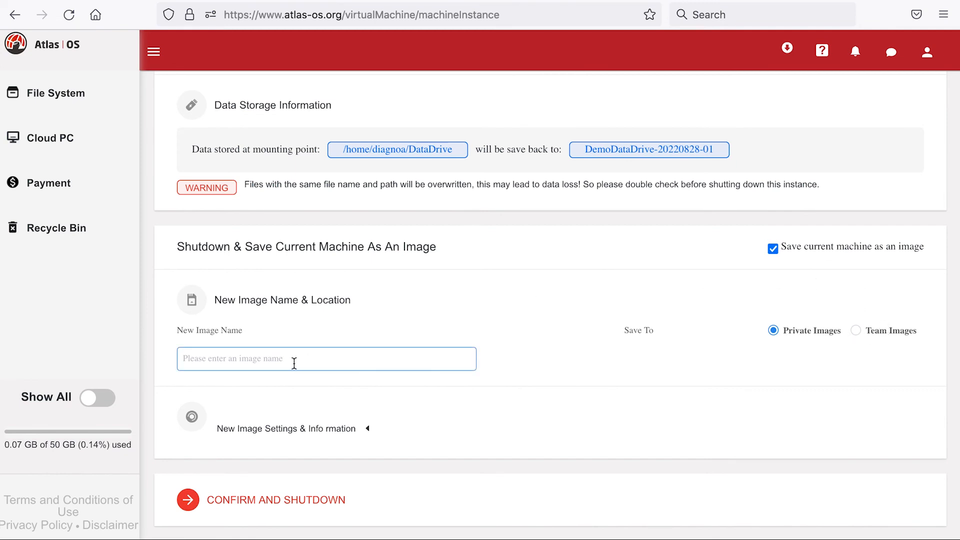
{"action": "left_click", "coordinate": [772, 249]}
{"action": "left_click", "coordinate": [252, 499]}
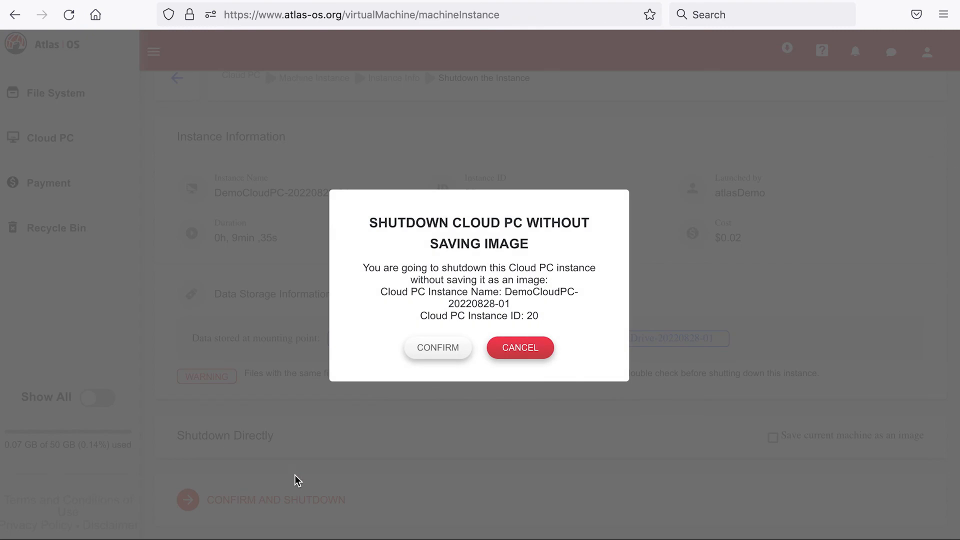
{"action": "left_click", "coordinate": [437, 348]}
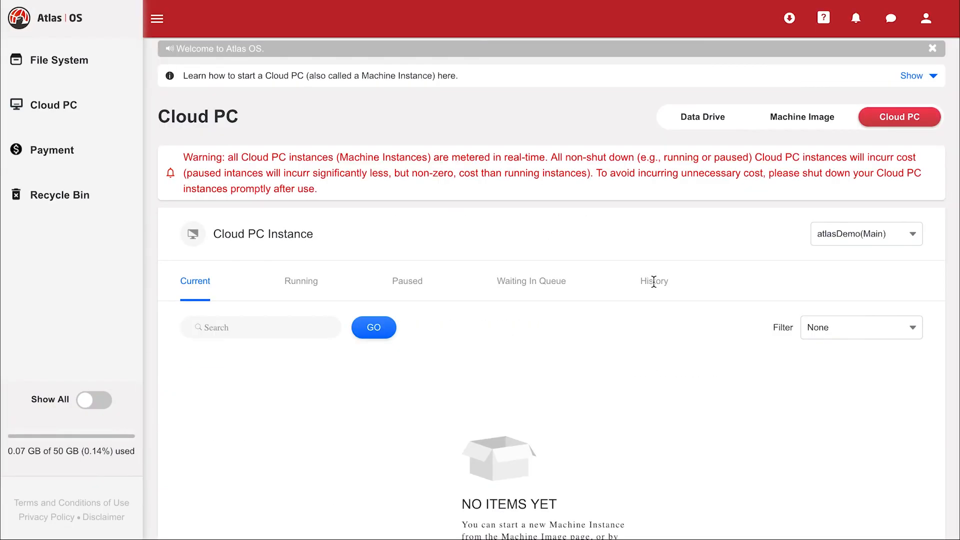
Step: Open the history of Cloud PC instances and look through the list of past instances
{"action": "left_click", "coordinate": [653, 282]}
{"action": "scroll", "coordinate": [706, 322], "scroll_direction": "down", "scroll_amount": 3}
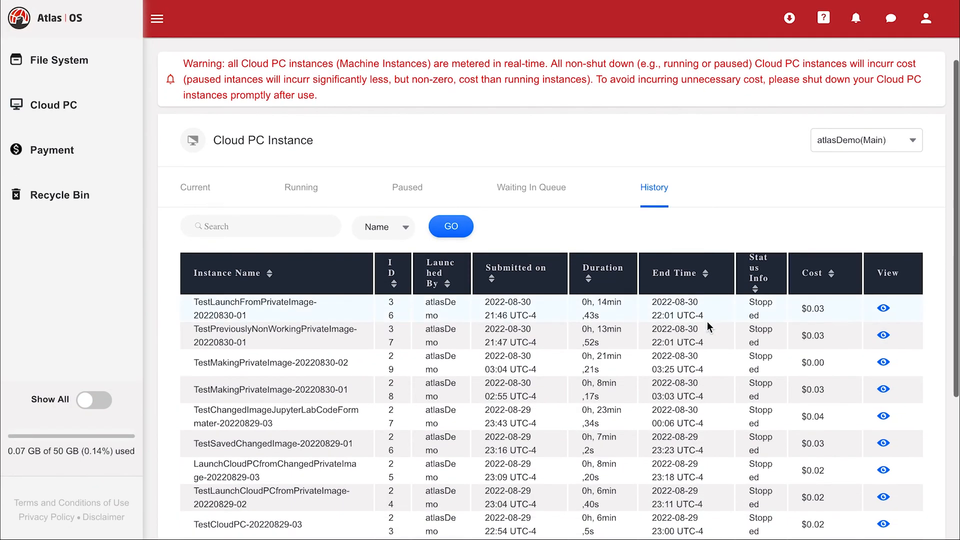